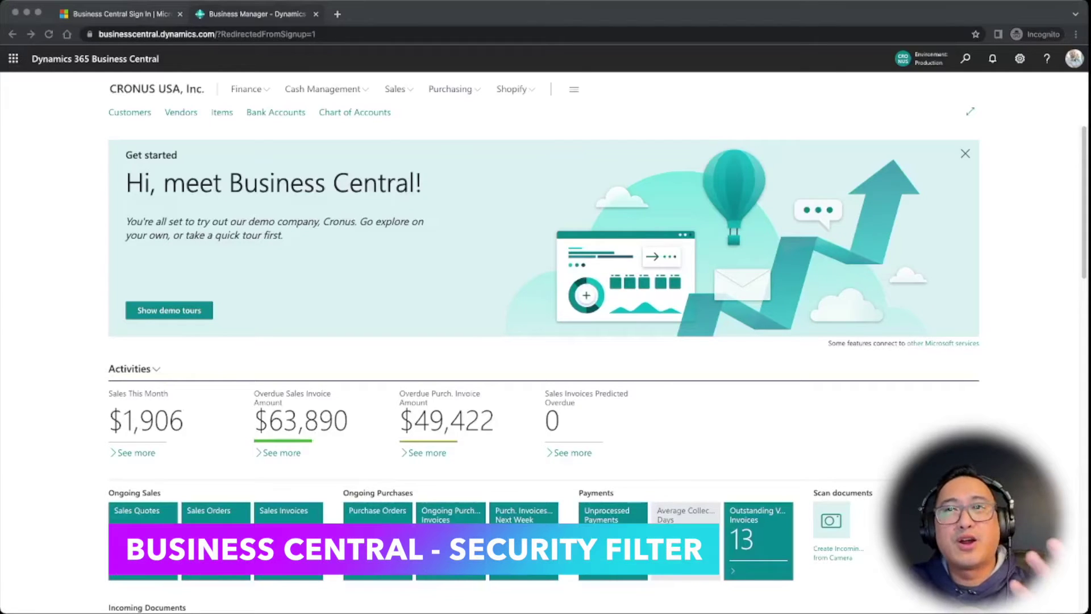
Step: Open the Chart of Accounts, review the list from balance sheet to expense accounts, and return to the home page
{"action": "key", "text": "super+Tab"}
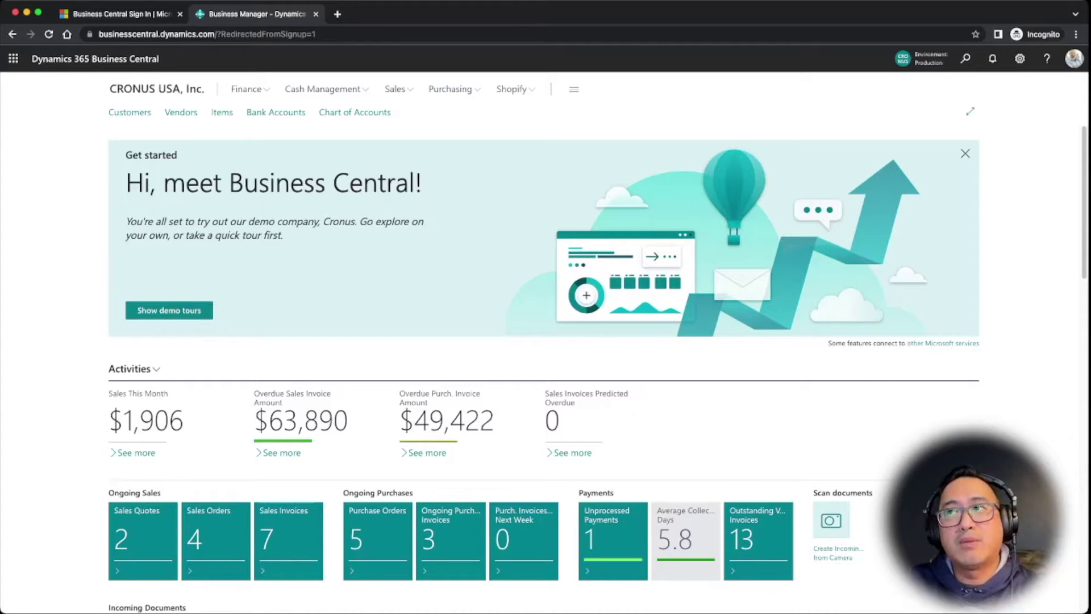
{"action": "left_click", "coordinate": [355, 112]}
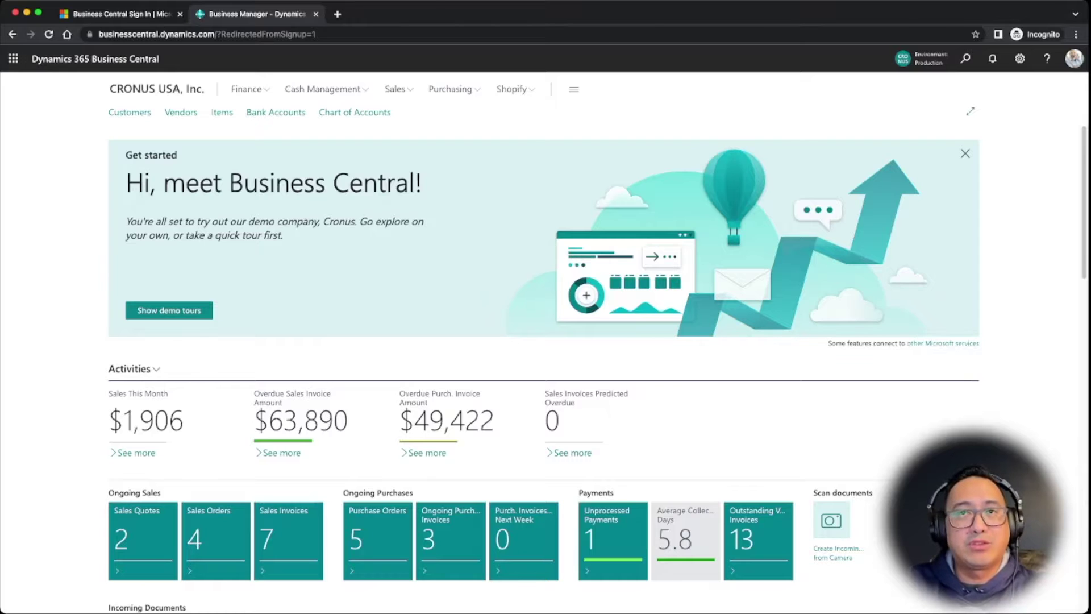
{"action": "scroll", "coordinate": [429, 375], "scroll_direction": "down", "scroll_amount": 15}
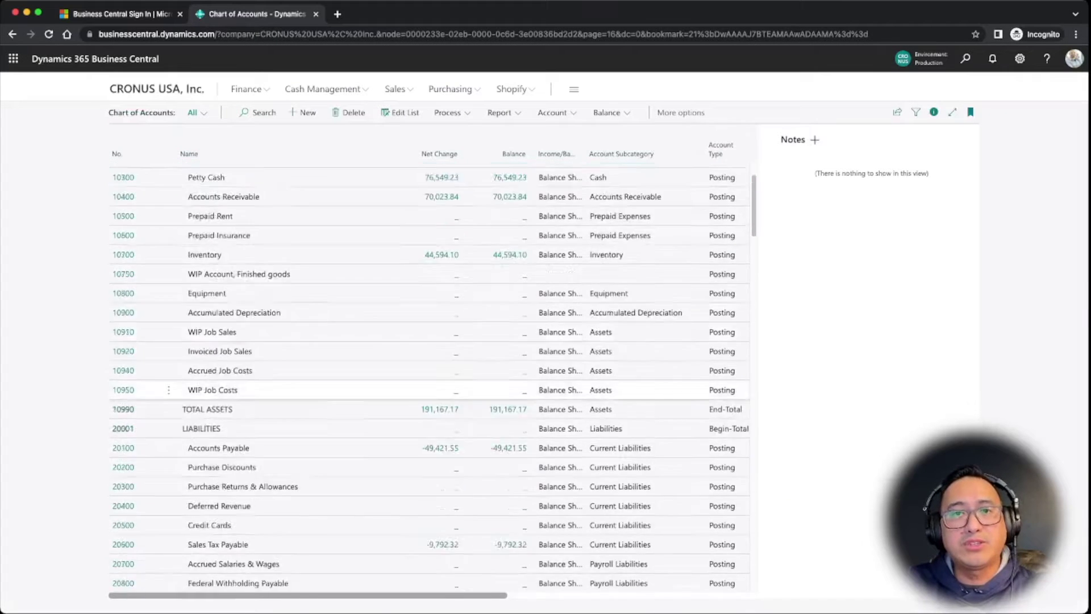
{"action": "scroll", "coordinate": [430, 375], "scroll_direction": "down", "scroll_amount": 5}
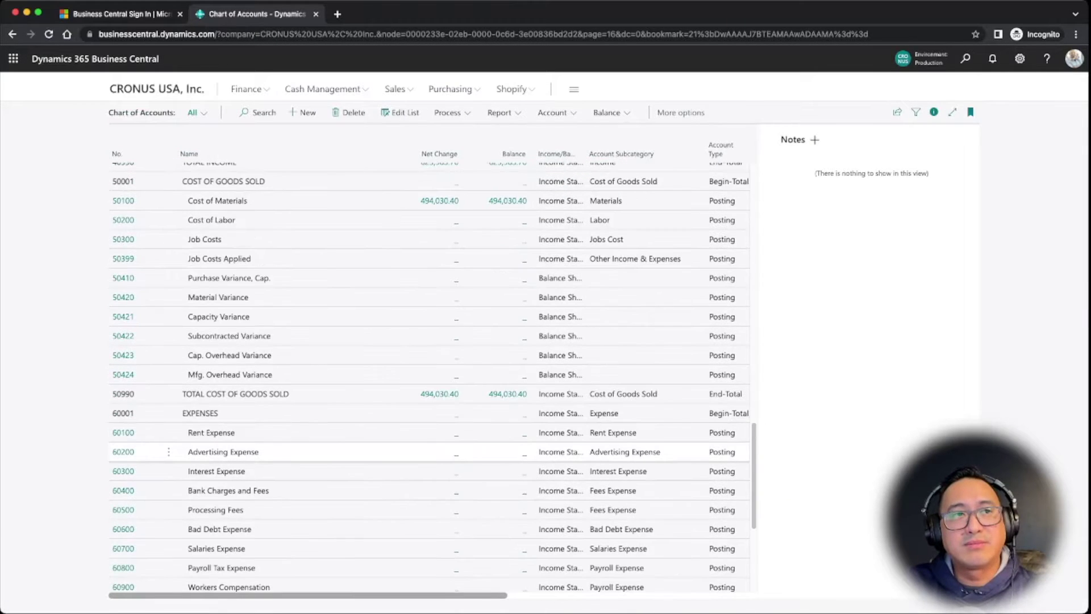
{"action": "scroll", "coordinate": [430, 449], "scroll_direction": "down", "scroll_amount": 3}
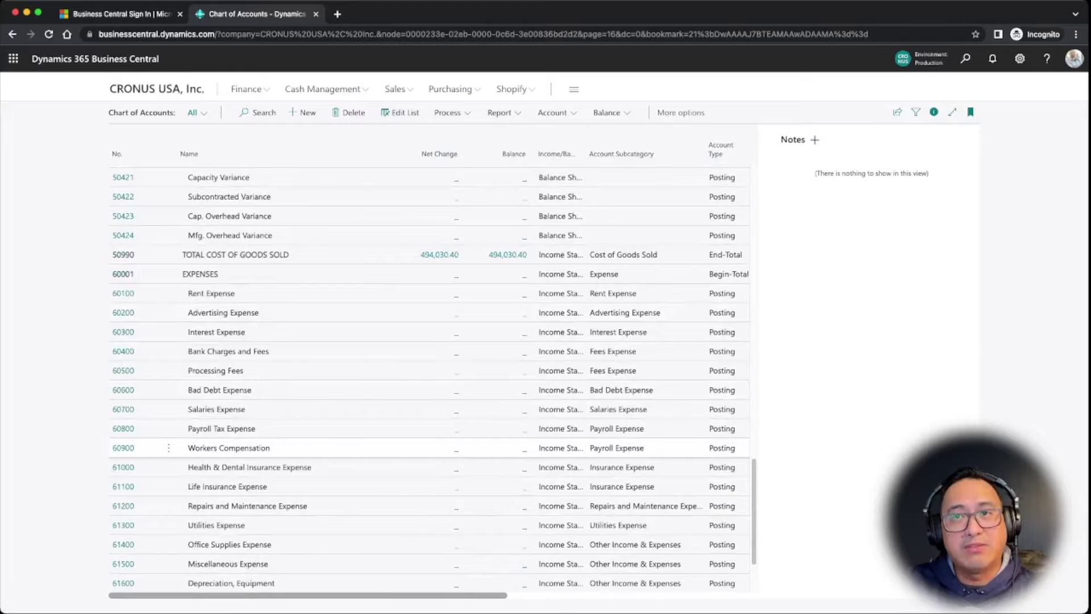
{"action": "scroll", "coordinate": [430, 446], "scroll_direction": "down", "scroll_amount": 3}
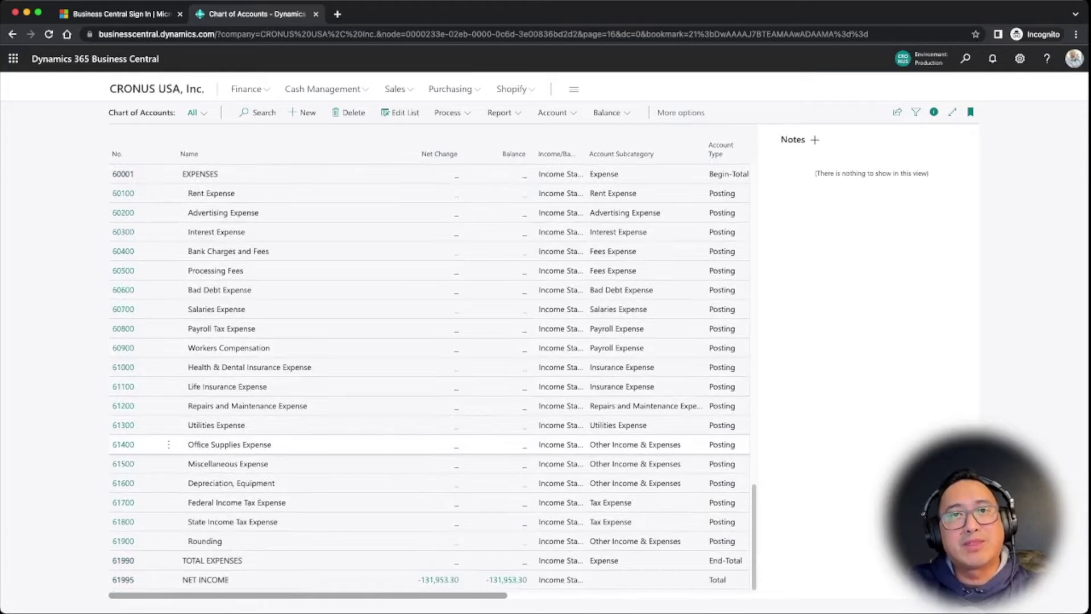
{"action": "scroll", "coordinate": [430, 438], "scroll_direction": "up", "scroll_amount": 10}
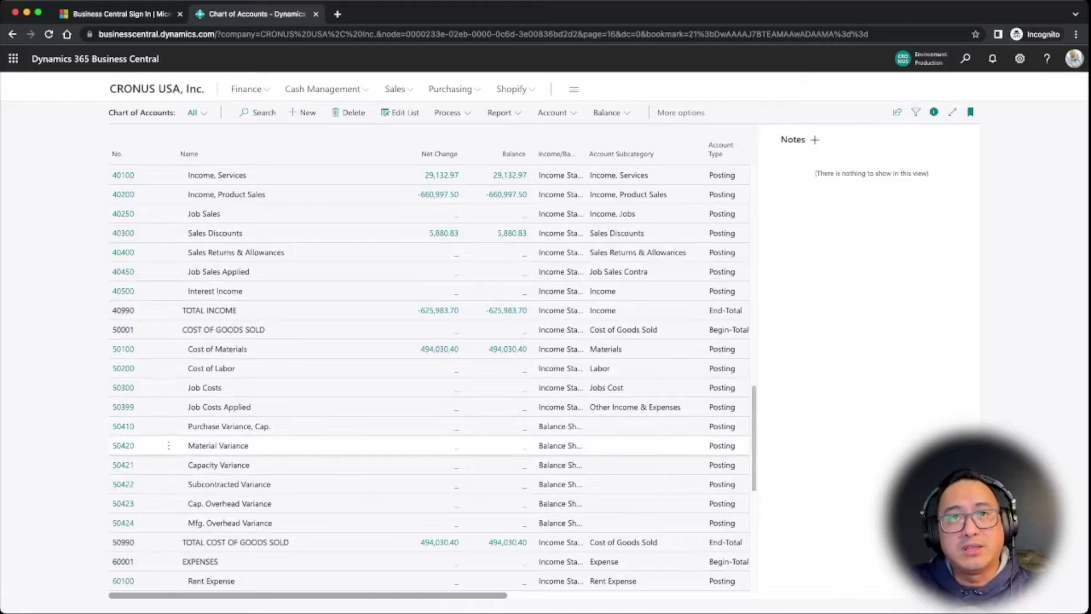
{"action": "scroll", "coordinate": [430, 446], "scroll_direction": "down", "scroll_amount": 8}
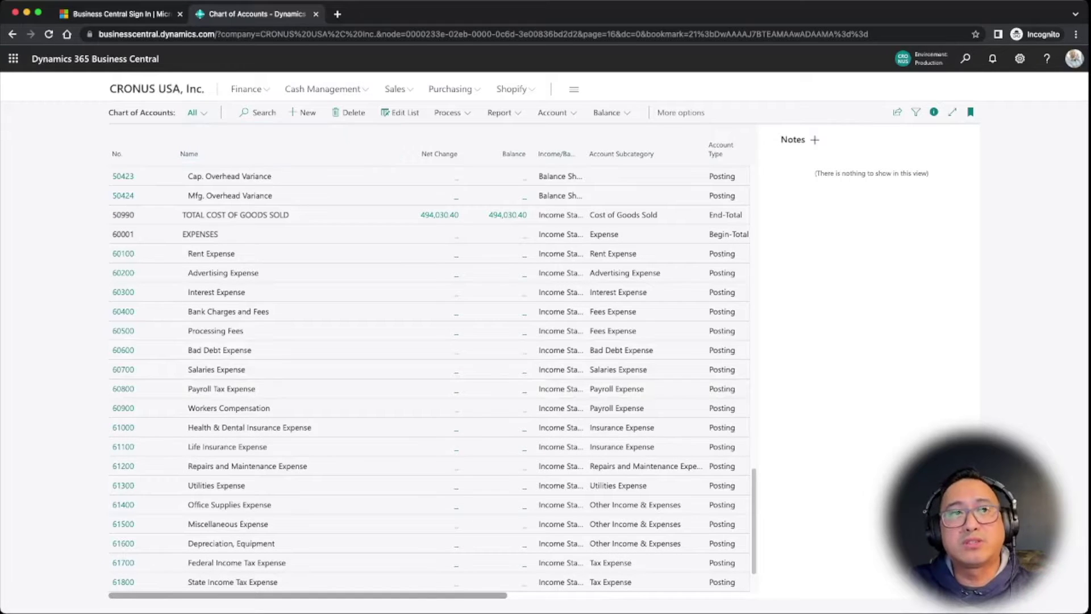
{"action": "left_click", "coordinate": [156, 89]}
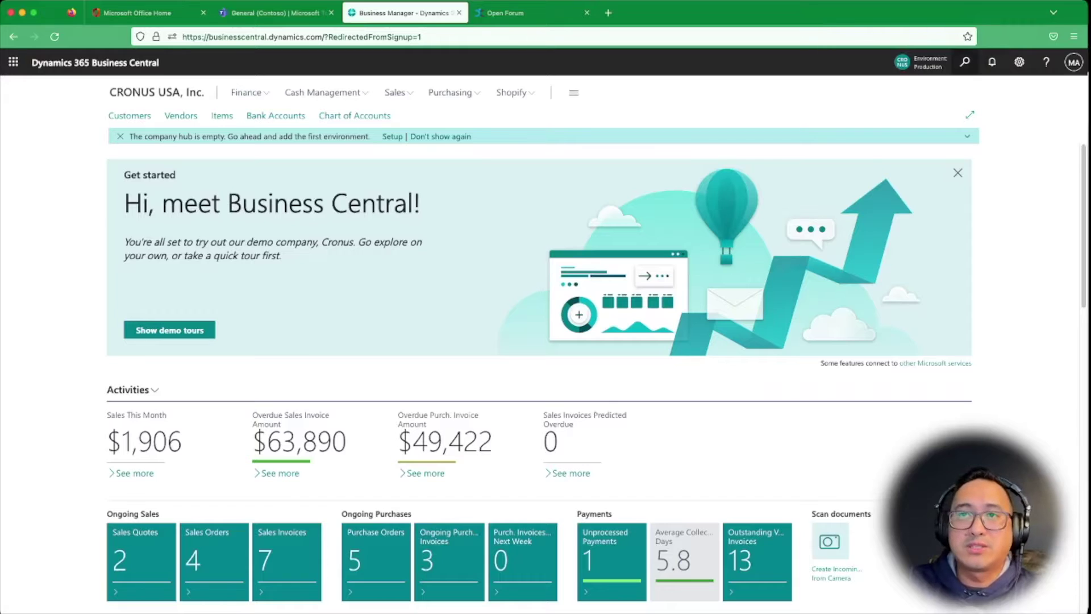
Step: Search for "permiss set" and open the Permission Sets list to look over the available sets
{"action": "key", "text": "alt+q"}
{"action": "type", "text": "permiss set"}
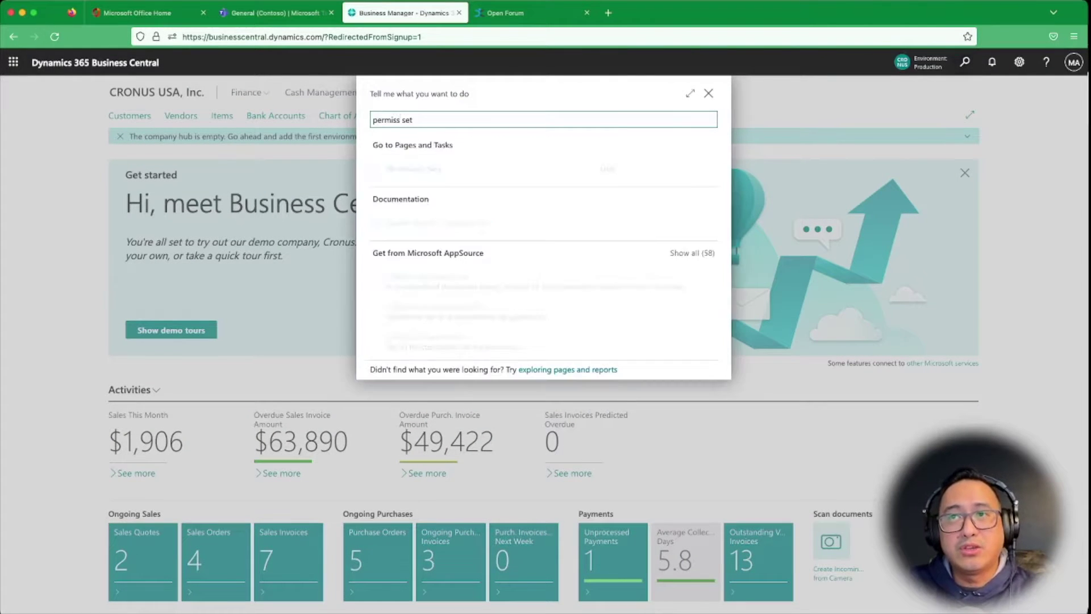
{"action": "key", "text": "Return"}
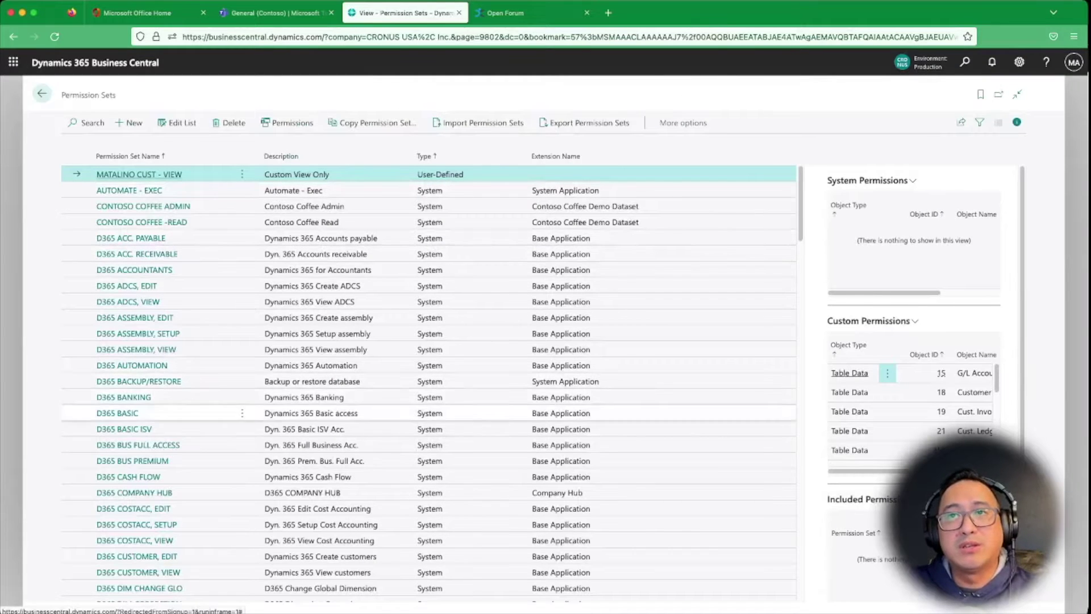
{"action": "scroll", "coordinate": [397, 423], "scroll_direction": "down", "scroll_amount": 1}
{"action": "scroll", "coordinate": [398, 426], "scroll_direction": "up", "scroll_amount": 1}
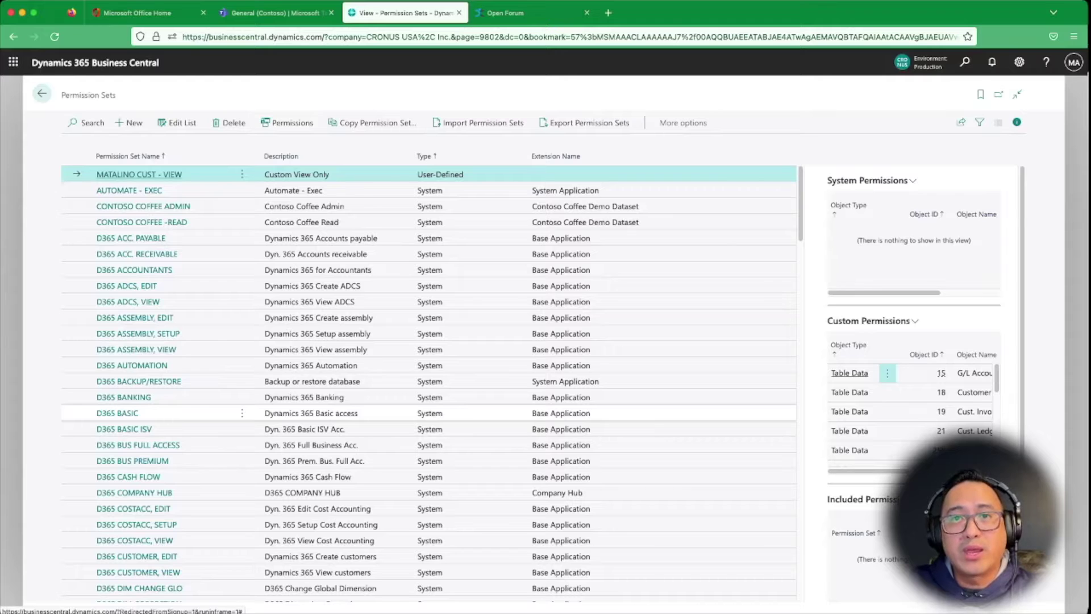
{"action": "scroll", "coordinate": [242, 412], "scroll_direction": "down", "scroll_amount": 6}
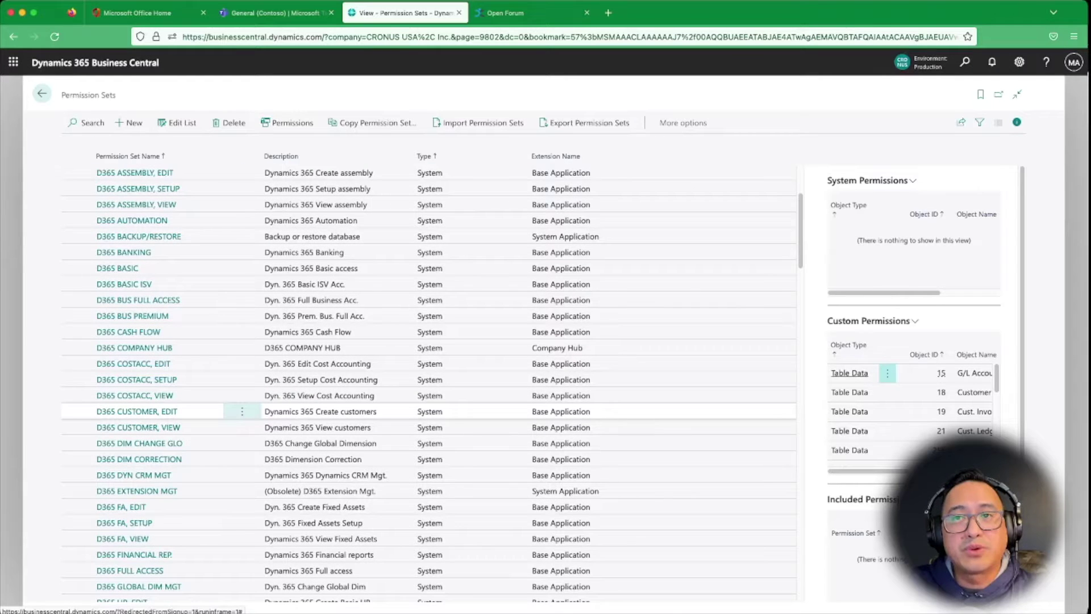
{"action": "scroll", "coordinate": [242, 412], "scroll_direction": "up", "scroll_amount": 6}
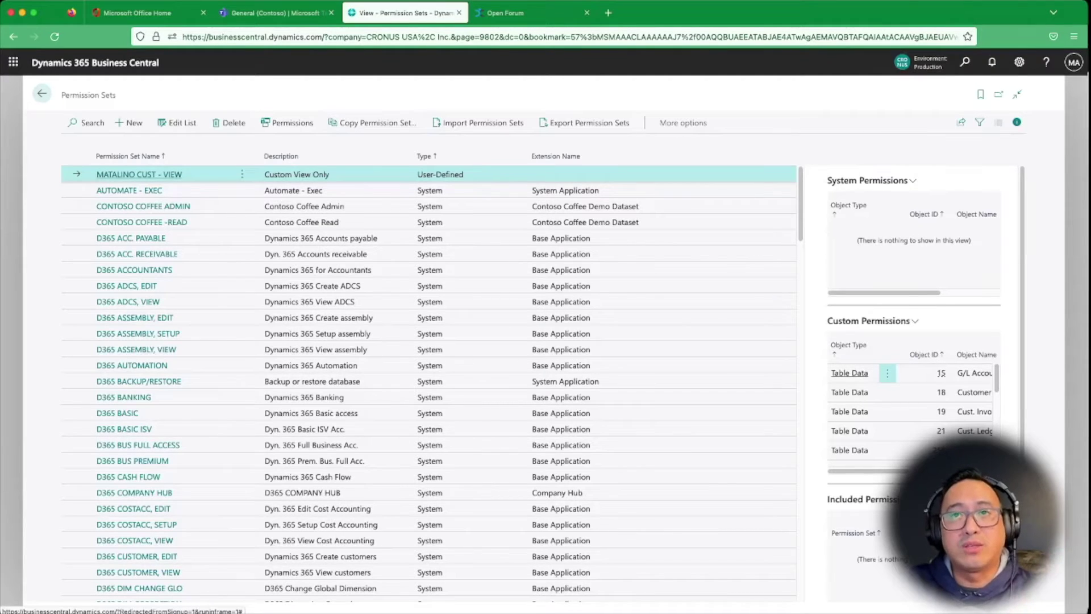
Step: Open the permissions of the user-defined "Custom View Only" permission set and review its included table data objects
{"action": "left_click", "coordinate": [287, 123]}
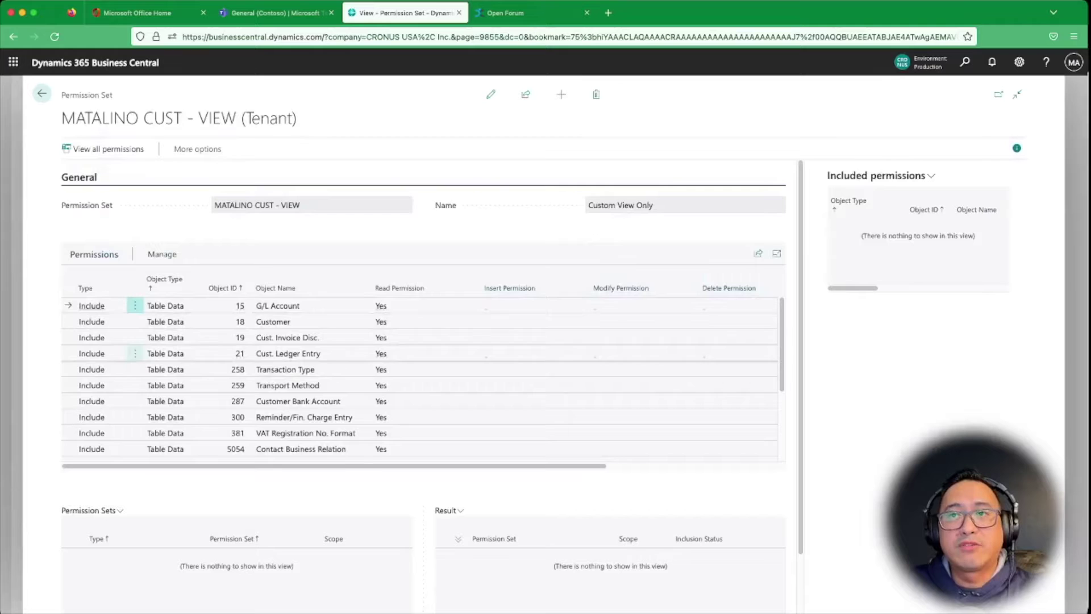
{"action": "scroll", "coordinate": [420, 377], "scroll_direction": "down", "scroll_amount": 3}
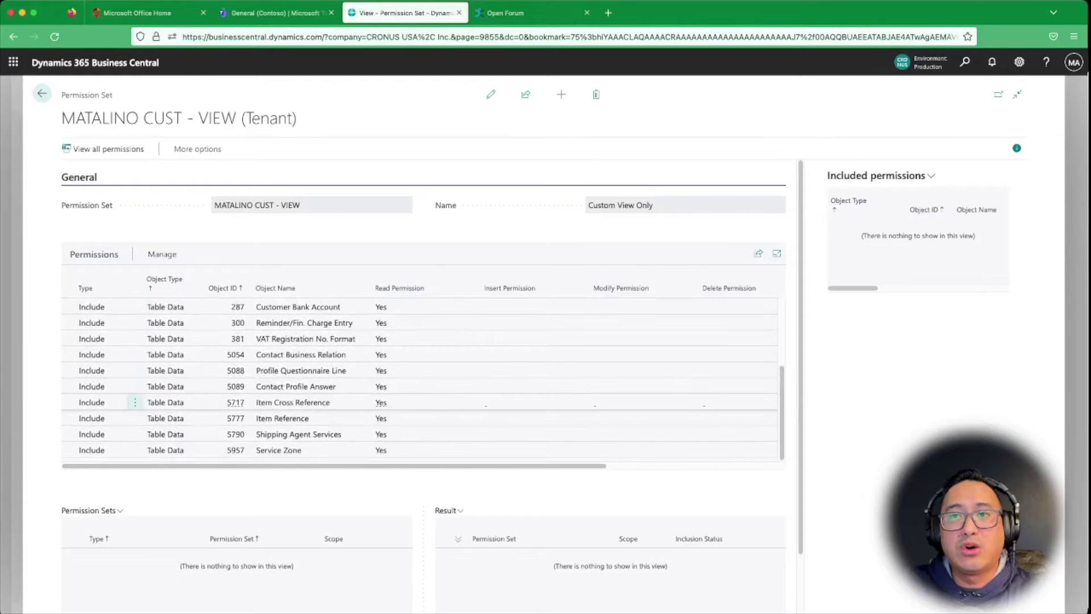
{"action": "scroll", "coordinate": [419, 398], "scroll_direction": "up", "scroll_amount": 3}
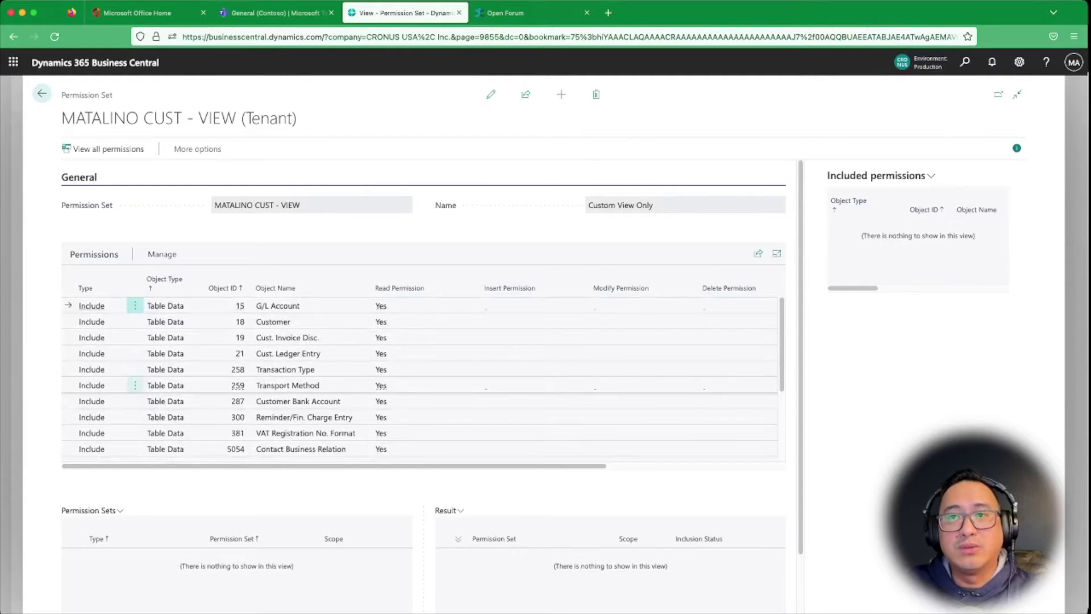
{"action": "left_click", "coordinate": [273, 322]}
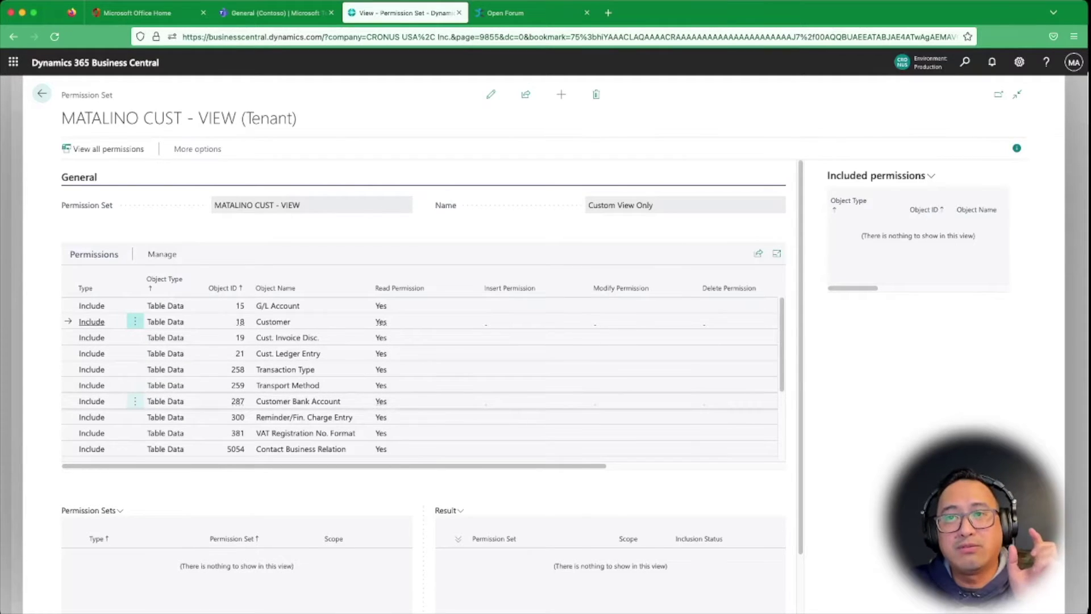
{"action": "scroll", "coordinate": [420, 379], "scroll_direction": "down", "scroll_amount": 2}
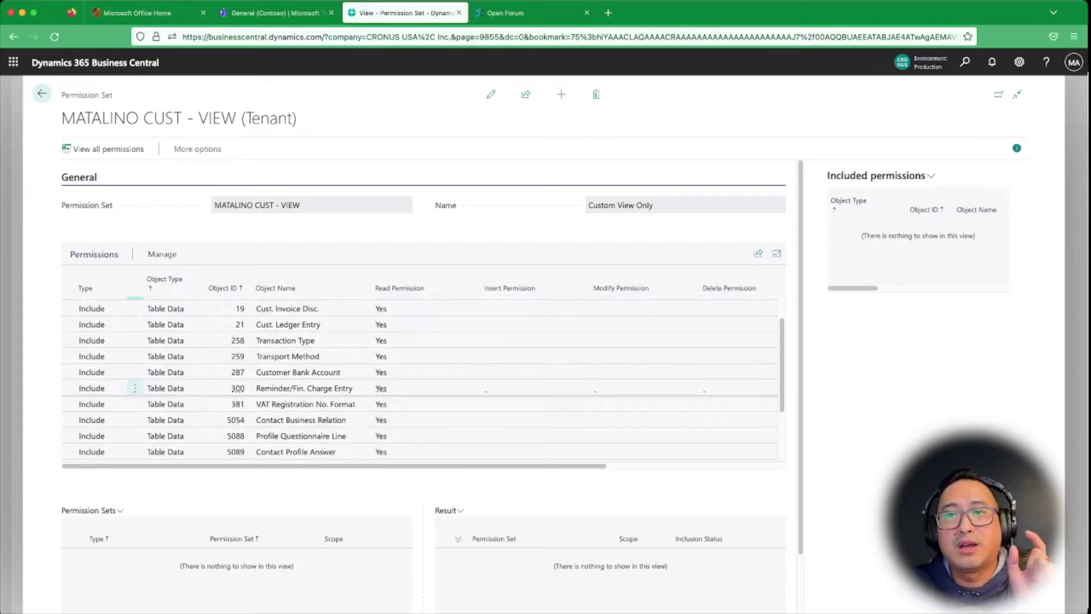
{"action": "scroll", "coordinate": [421, 387], "scroll_direction": "down", "scroll_amount": 3}
{"action": "scroll", "coordinate": [421, 386], "scroll_direction": "down", "scroll_amount": 3}
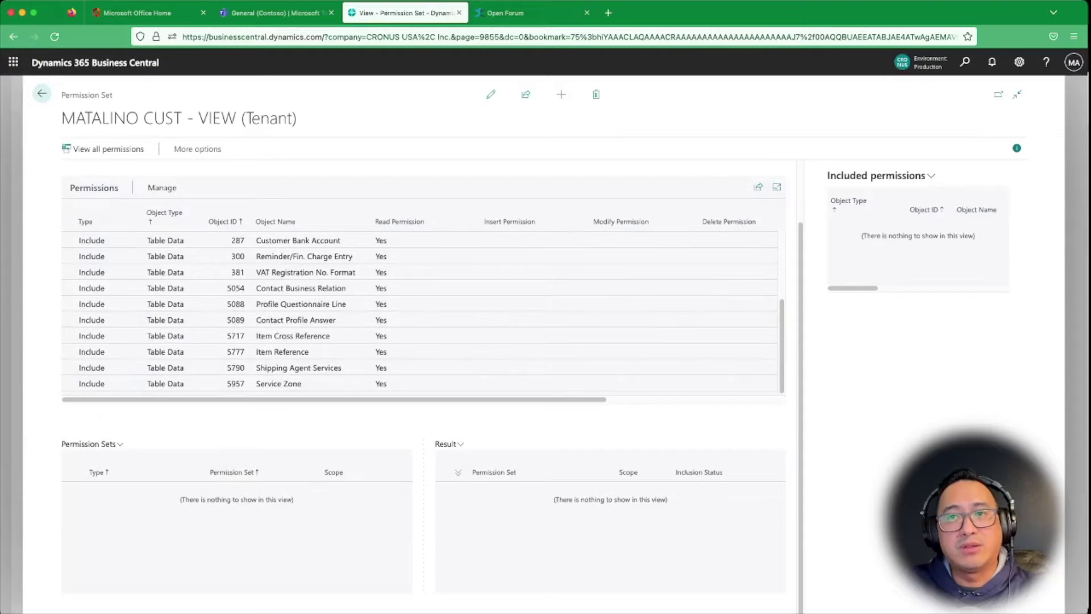
{"action": "scroll", "coordinate": [421, 358], "scroll_direction": "up", "scroll_amount": 4}
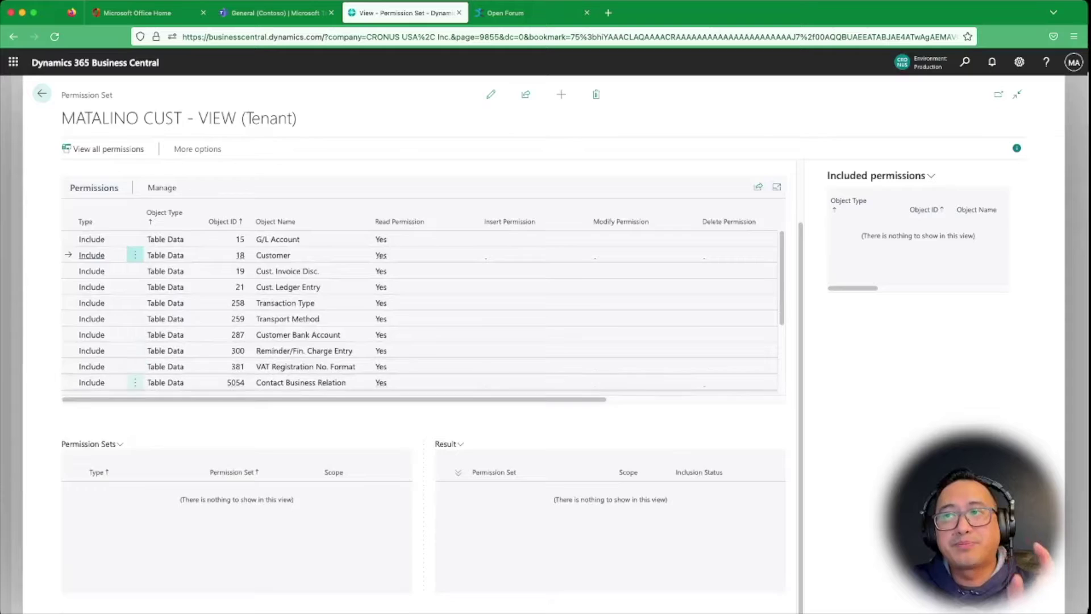
{"action": "scroll", "coordinate": [421, 375], "scroll_direction": "up", "scroll_amount": 2}
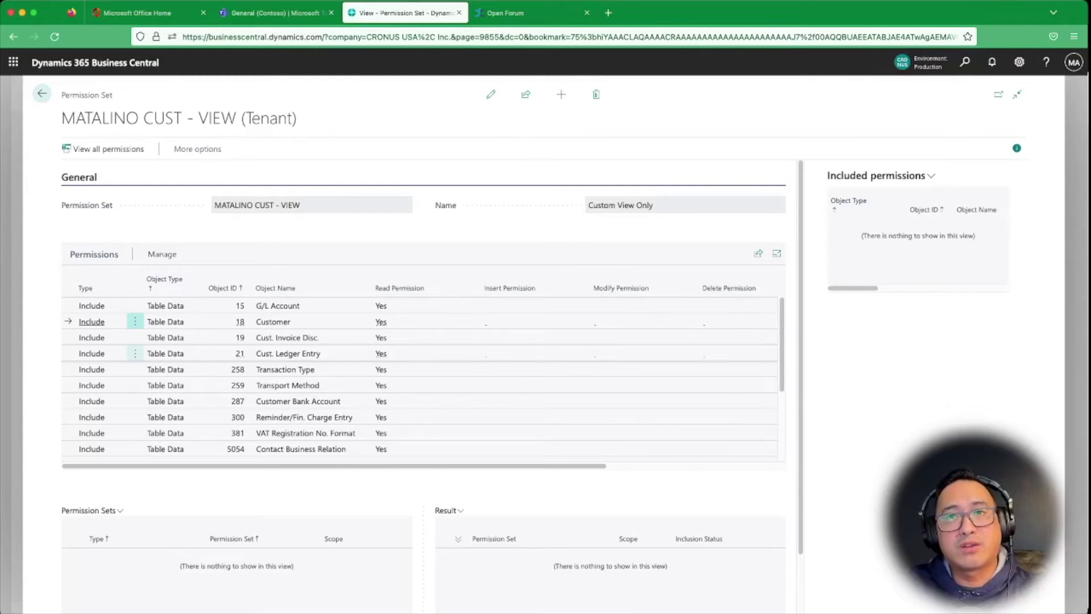
Step: Hide the FactBox pane and open the security filter of the G/L Account table data permission
{"action": "left_click", "coordinate": [277, 305]}
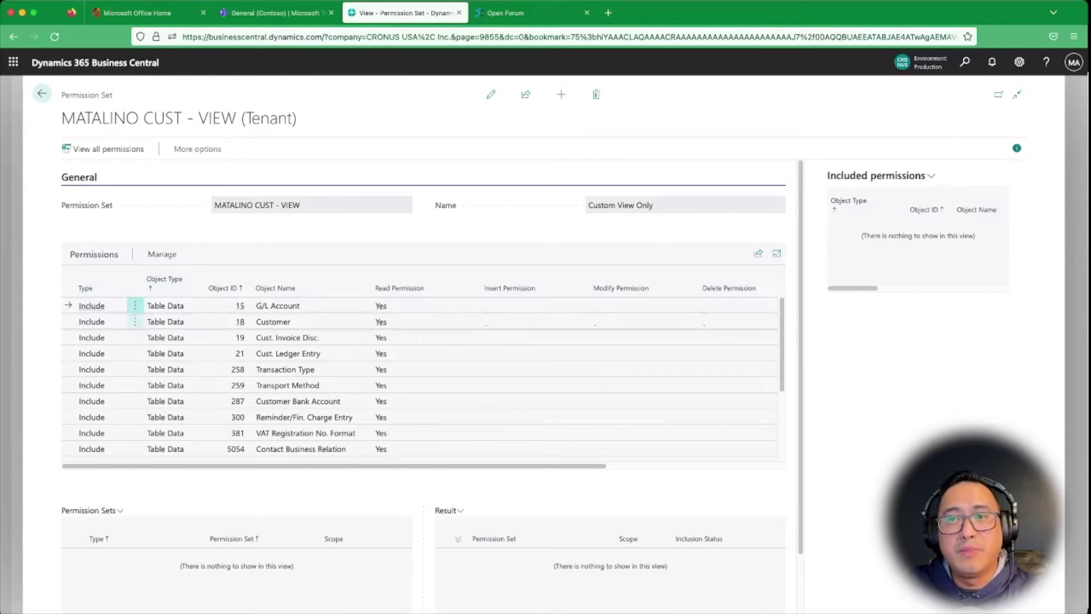
{"action": "left_click_drag", "start_coordinate": [334, 466], "coordinate": [439, 465]}
{"action": "key", "text": "alt+F2"}
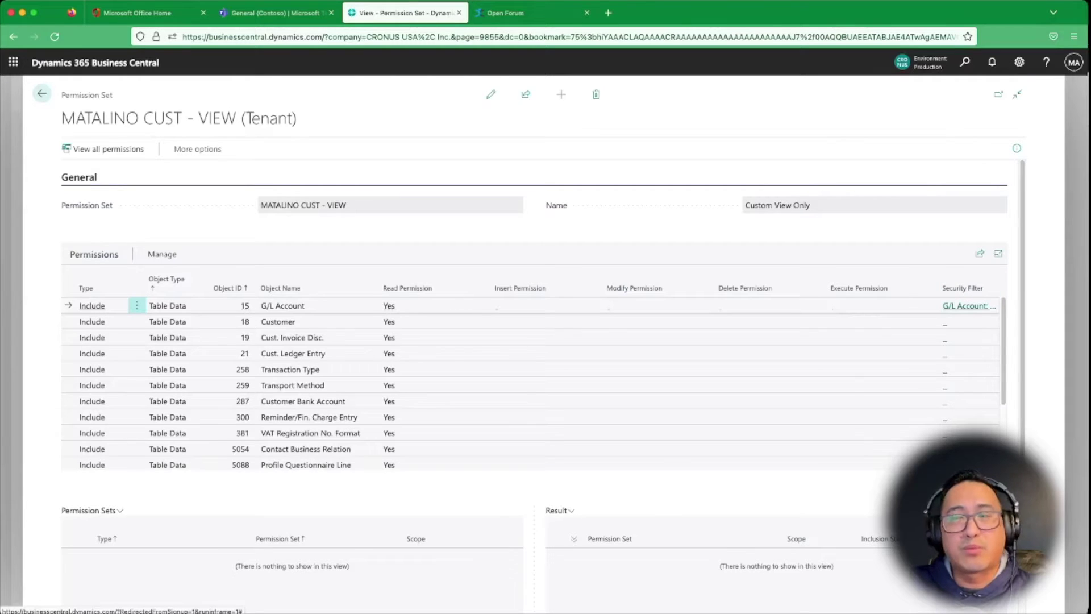
{"action": "left_click", "coordinate": [969, 305]}
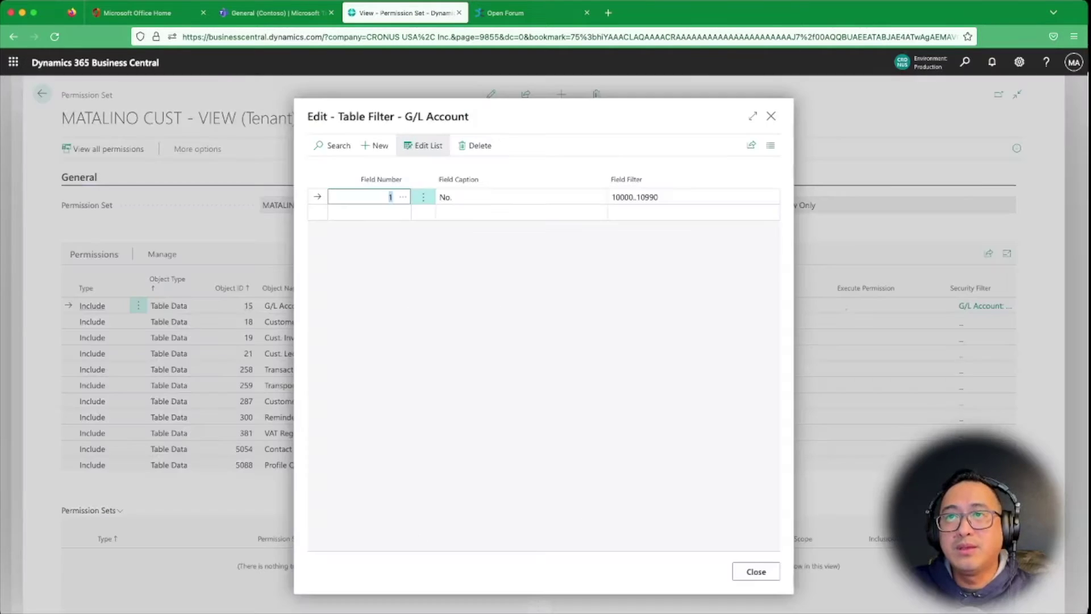
Step: Delete the existing No. filter line from the G/L Account table filter
{"action": "left_click", "coordinate": [423, 197]}
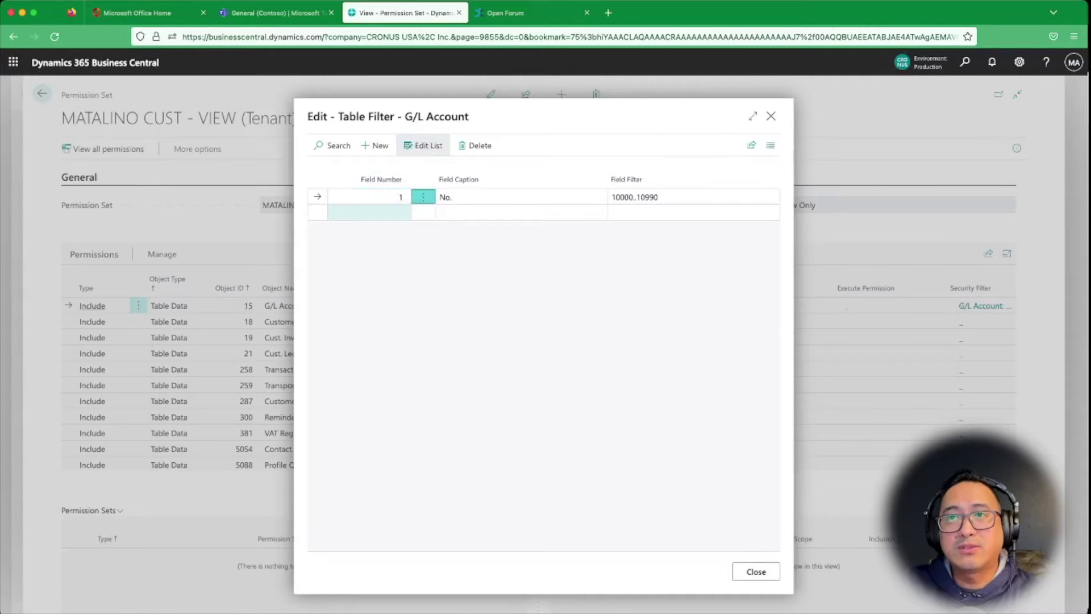
{"action": "left_click", "coordinate": [398, 214]}
{"action": "key", "text": "Return"}
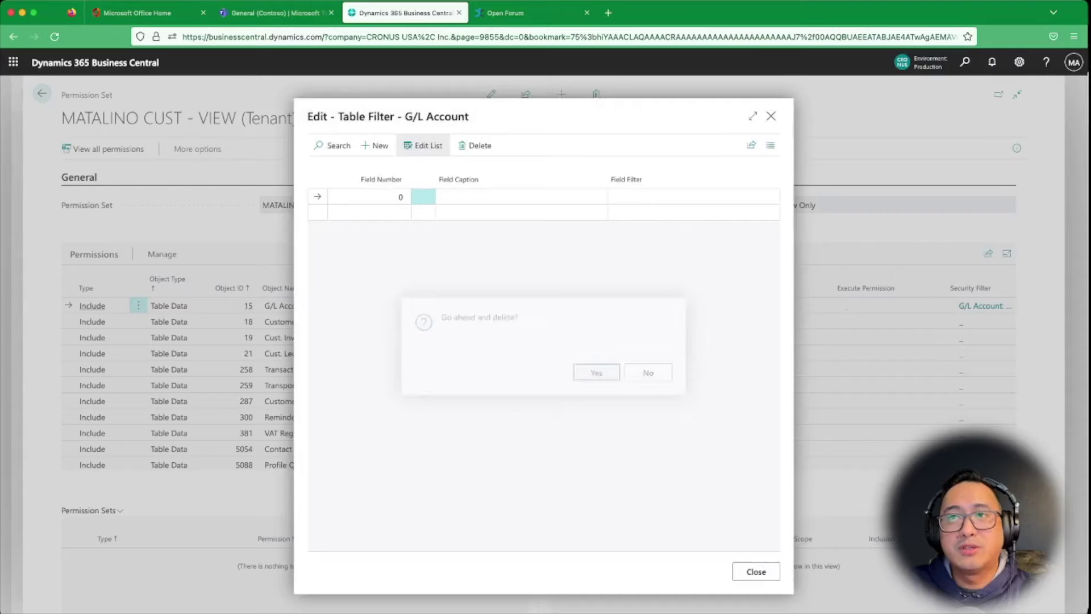
Step: Open the field lookup for the empty G/L Account filter line and look through the fields available for filtering
{"action": "left_click", "coordinate": [370, 196]}
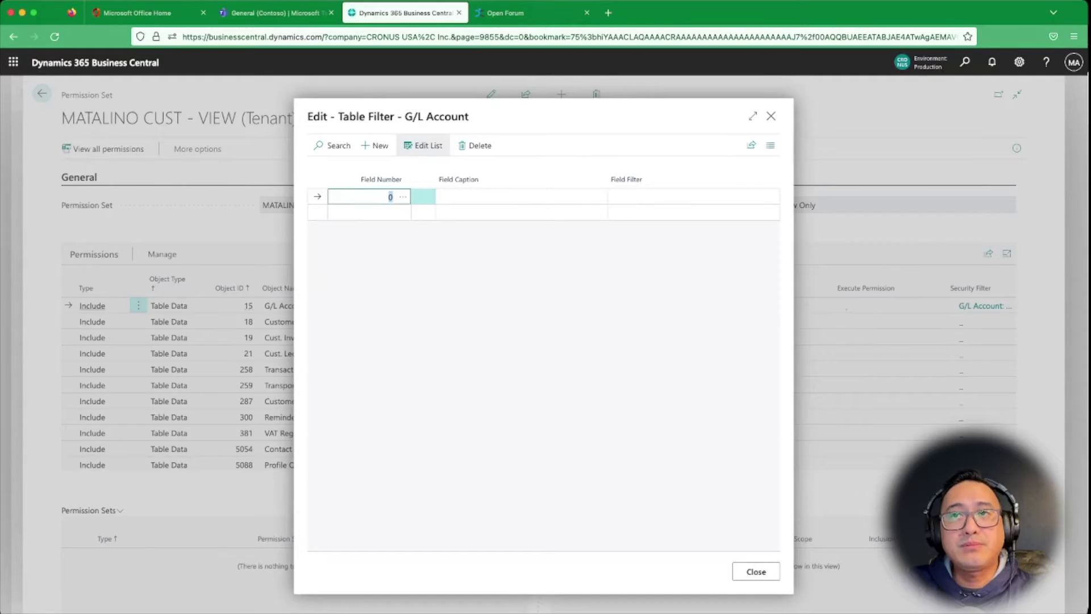
{"action": "left_click", "coordinate": [403, 197]}
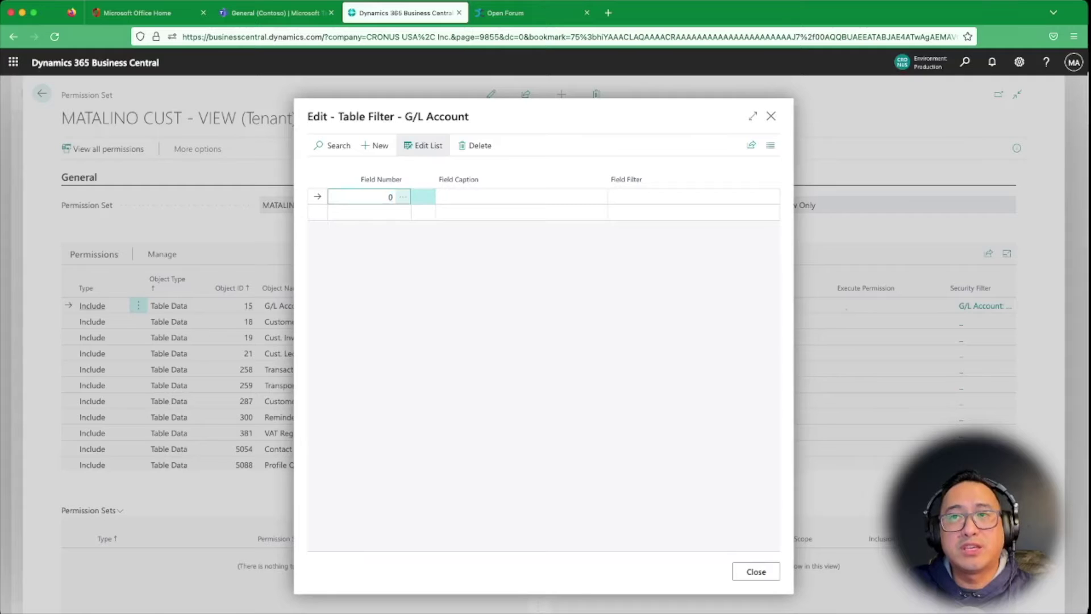
{"action": "left_click", "coordinate": [403, 196]}
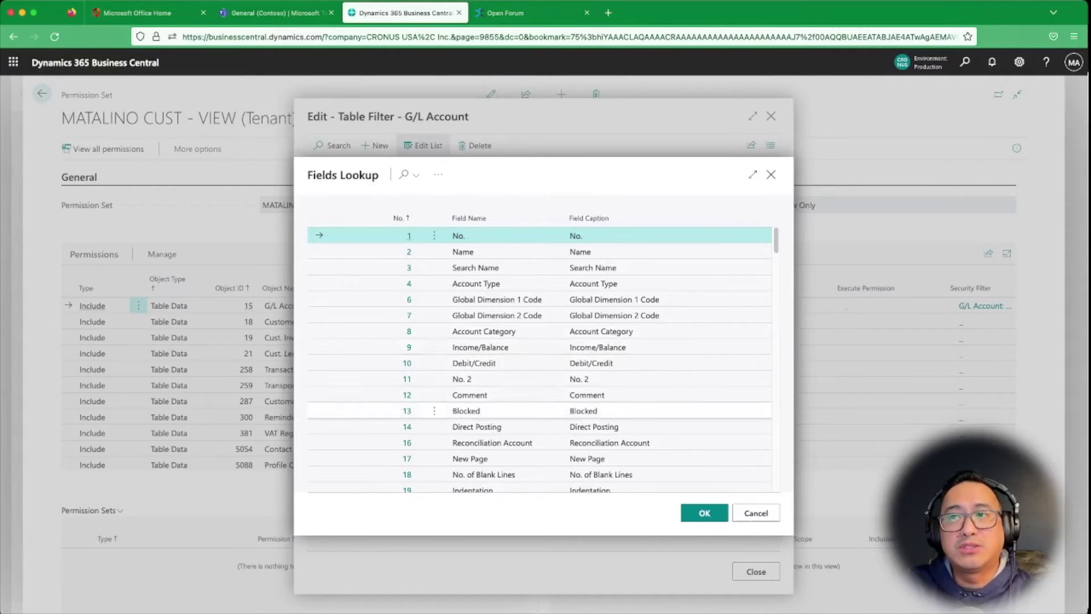
{"action": "scroll", "coordinate": [540, 398], "scroll_direction": "down", "scroll_amount": 10}
{"action": "scroll", "coordinate": [540, 398], "scroll_direction": "down", "scroll_amount": 5}
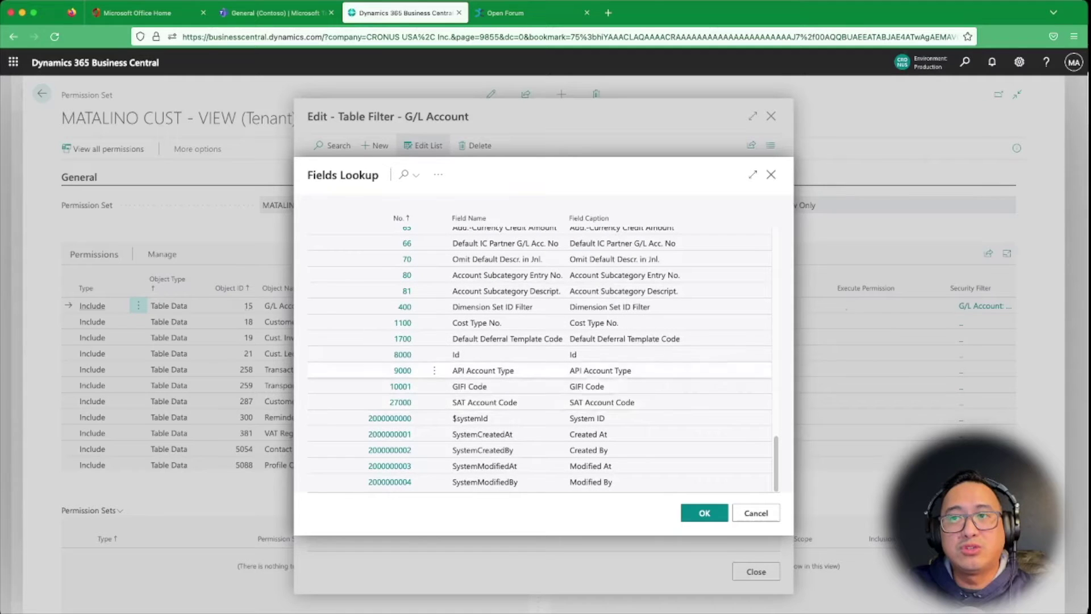
{"action": "scroll", "coordinate": [540, 389], "scroll_direction": "up", "scroll_amount": 5}
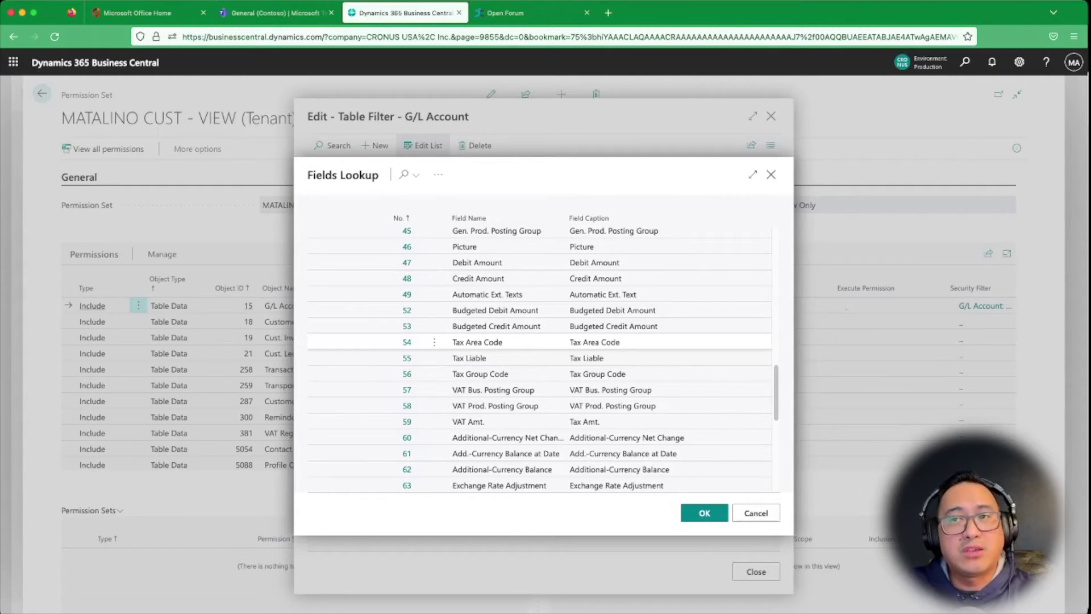
{"action": "left_click", "coordinate": [469, 358]}
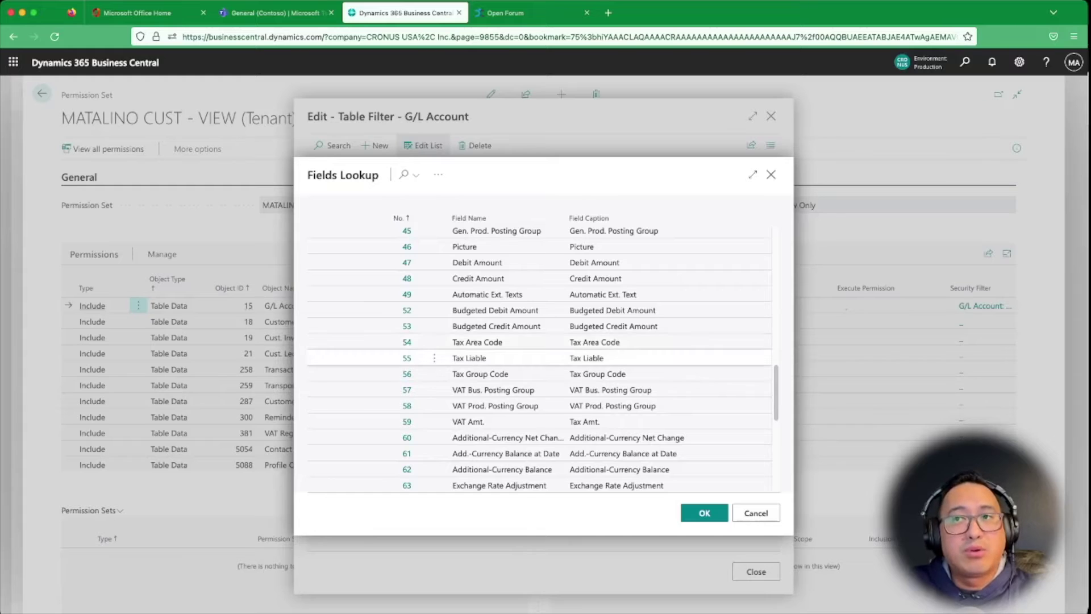
{"action": "scroll", "coordinate": [539, 294], "scroll_direction": "up", "scroll_amount": 1}
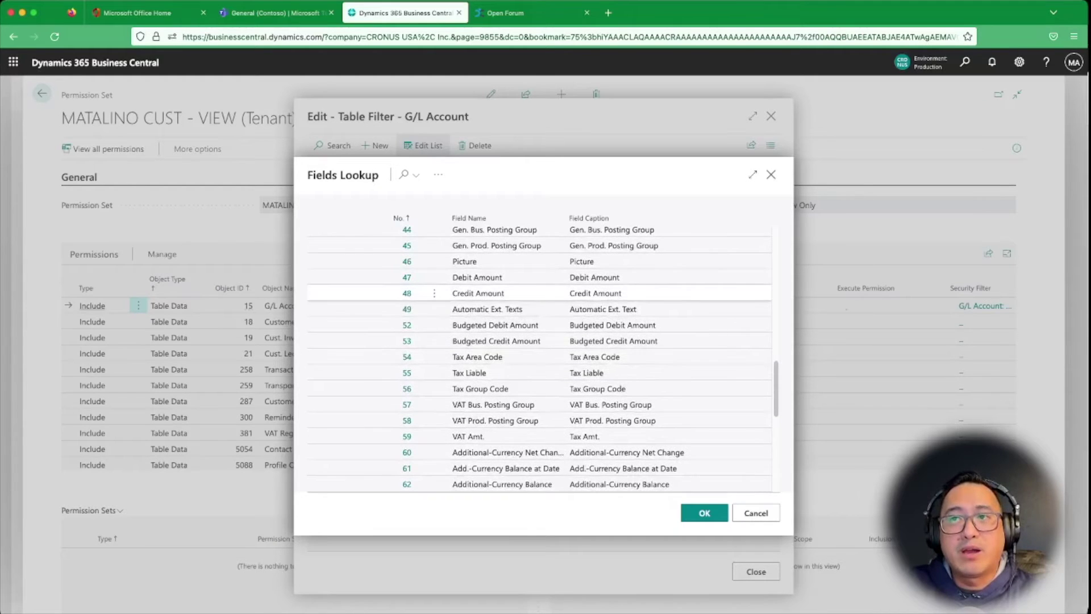
{"action": "scroll", "coordinate": [466, 341], "scroll_direction": "up", "scroll_amount": 10}
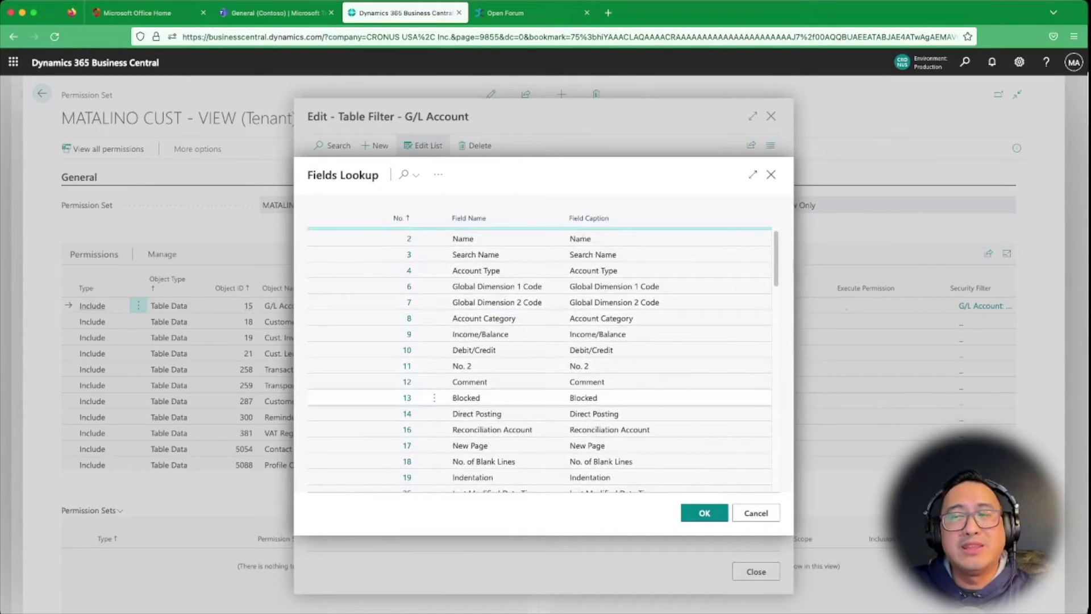
{"action": "scroll", "coordinate": [466, 398], "scroll_direction": "up", "scroll_amount": 1}
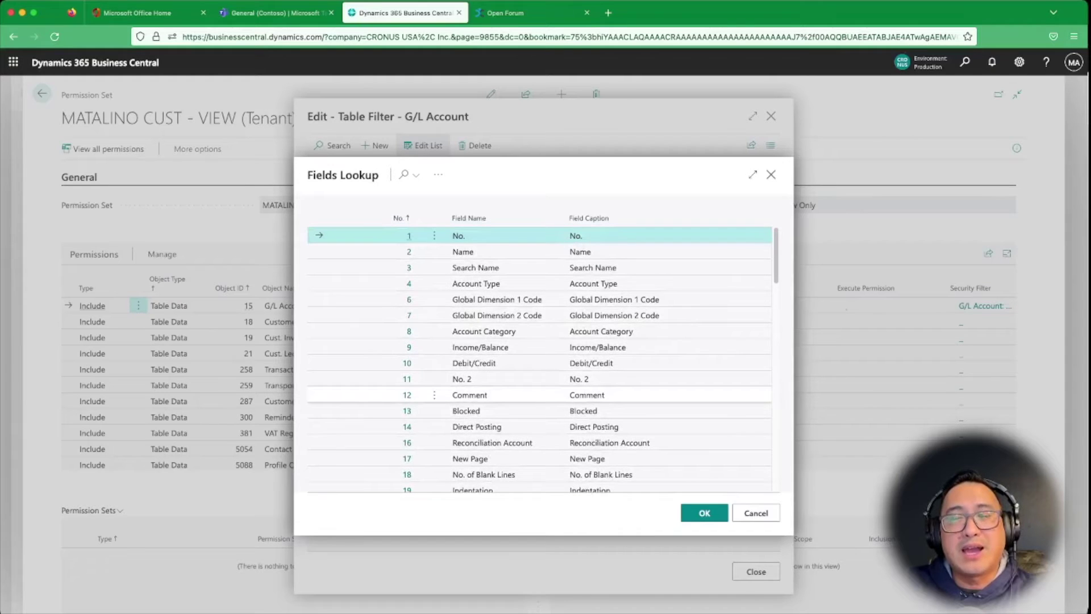
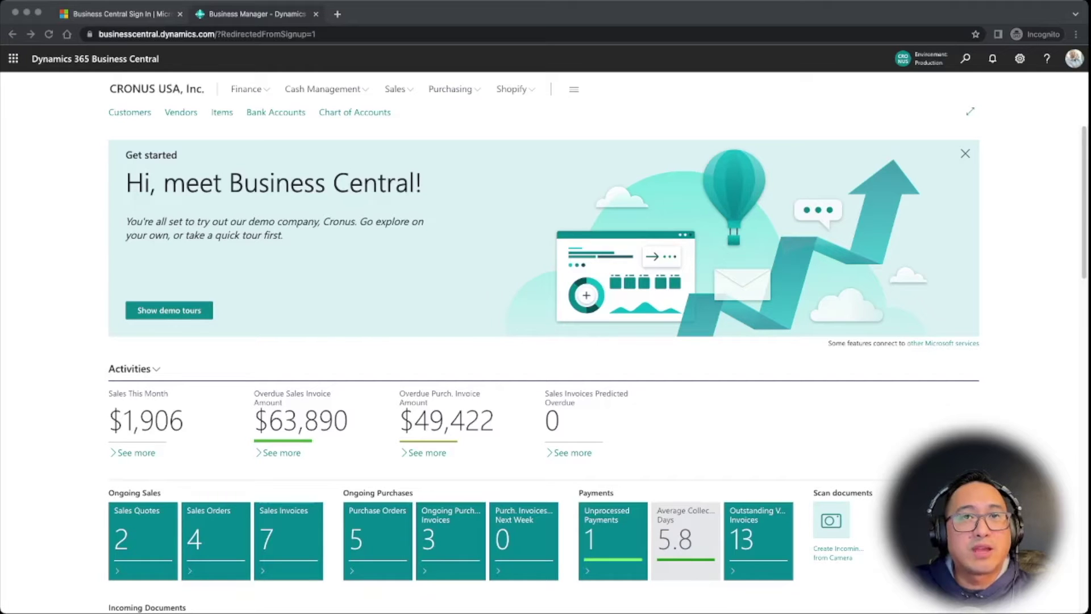
Step: Open the Chart of Accounts in the test user's browser session and examine the account numbers spanning the assets section
{"action": "left_click", "coordinate": [355, 112]}
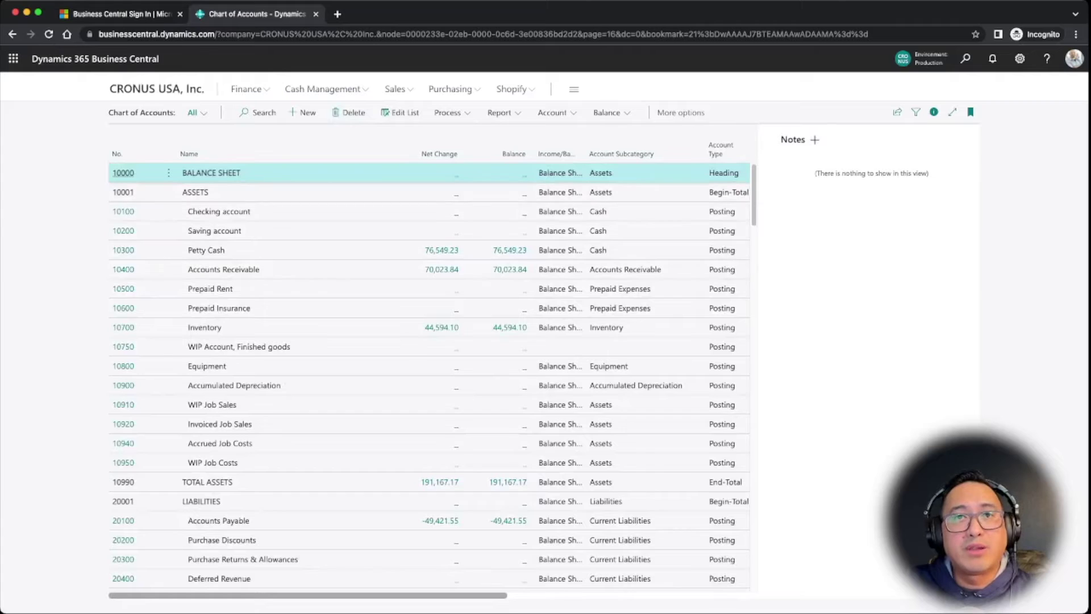
{"action": "scroll", "coordinate": [429, 251], "scroll_direction": "down", "scroll_amount": 2}
{"action": "scroll", "coordinate": [429, 227], "scroll_direction": "up", "scroll_amount": 2}
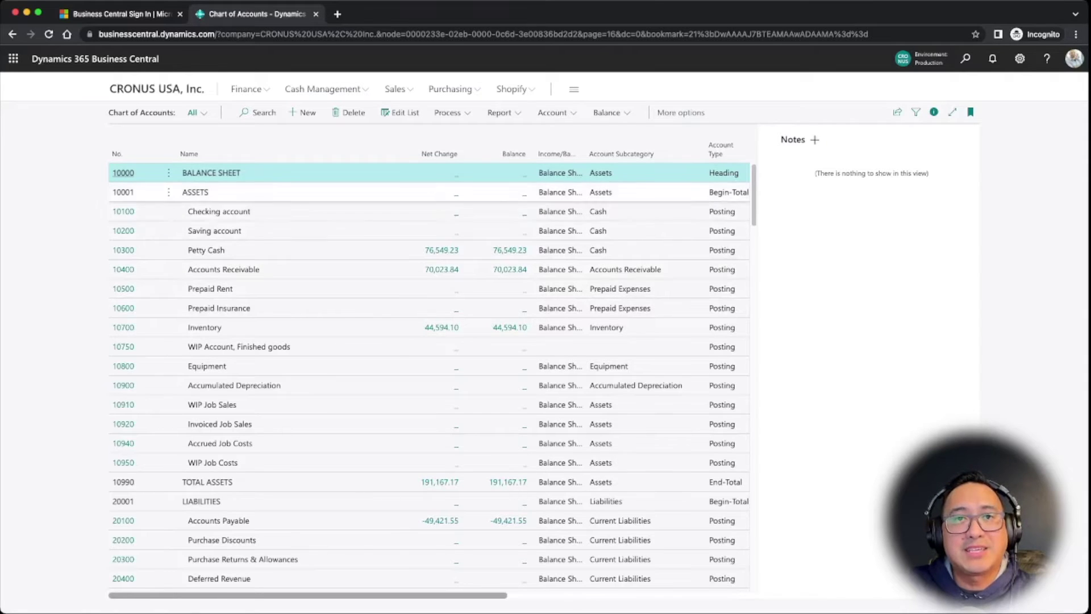
{"action": "scroll", "coordinate": [284, 273], "scroll_direction": "down", "scroll_amount": 3}
{"action": "scroll", "coordinate": [284, 272], "scroll_direction": "down", "scroll_amount": 3}
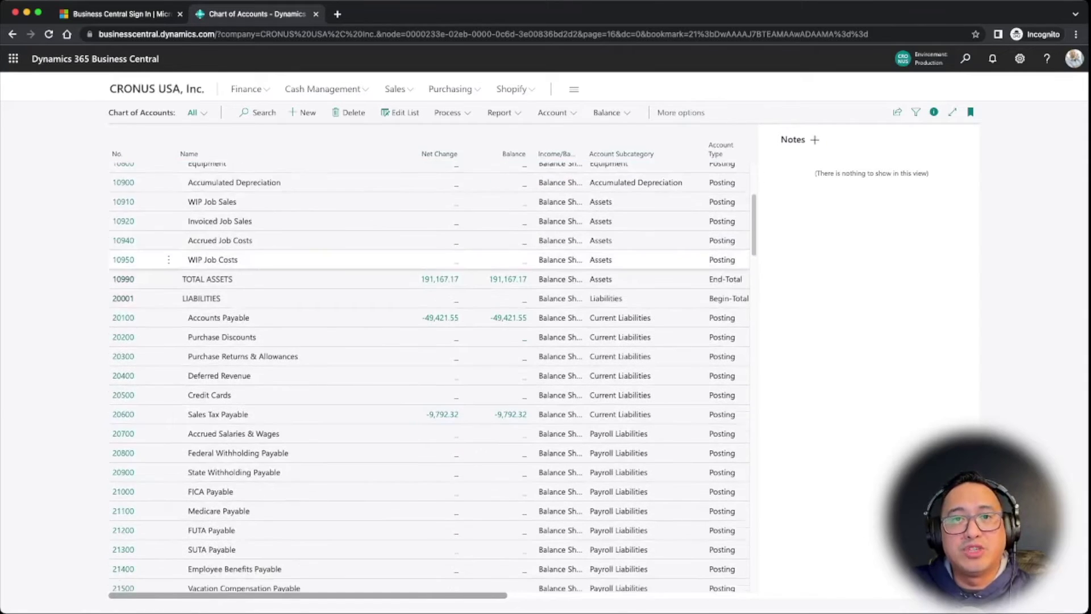
{"action": "scroll", "coordinate": [284, 273], "scroll_direction": "up", "scroll_amount": 5}
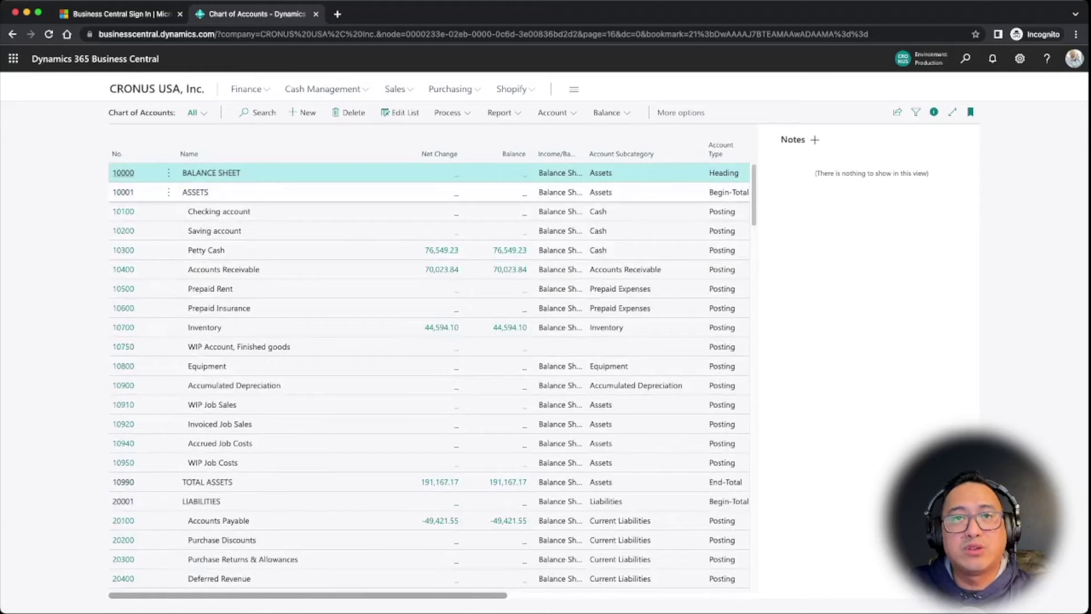
{"action": "scroll", "coordinate": [284, 284], "scroll_direction": "down", "scroll_amount": 4}
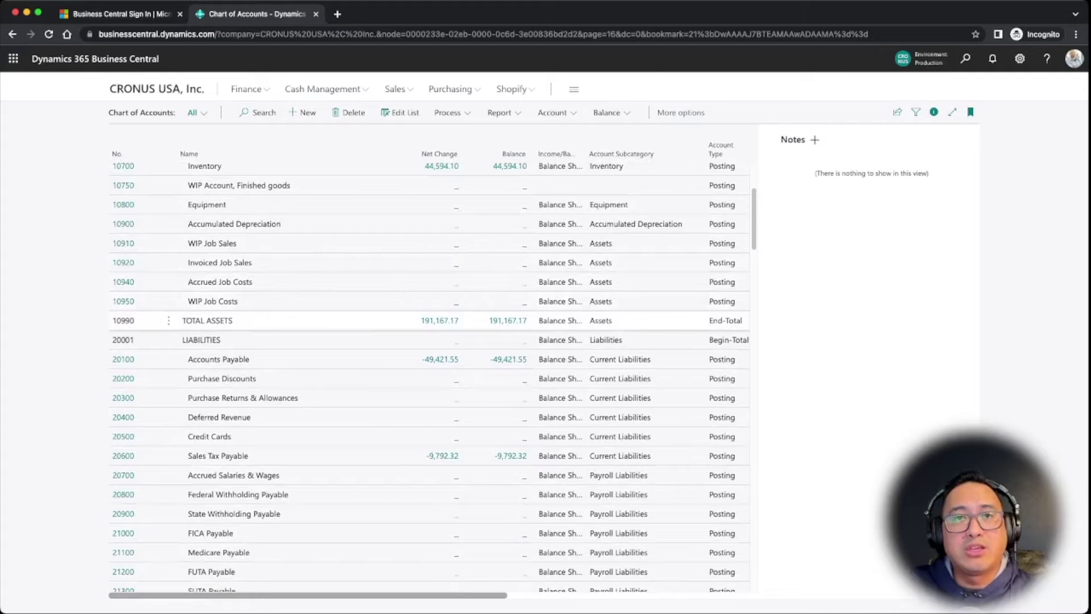
{"action": "scroll", "coordinate": [284, 298], "scroll_direction": "up", "scroll_amount": 1}
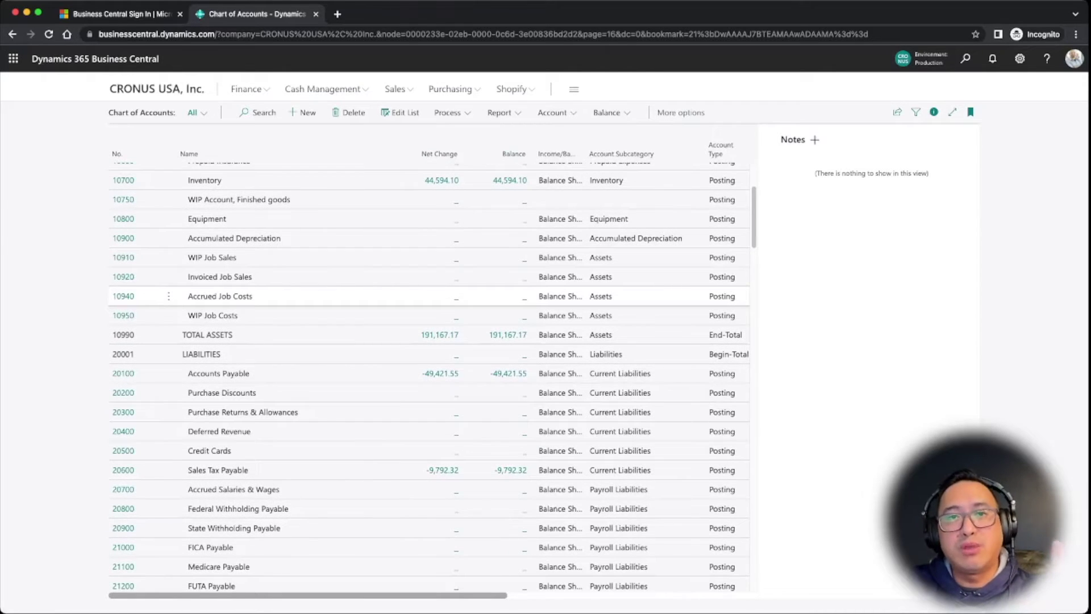
{"action": "scroll", "coordinate": [284, 298], "scroll_direction": "down", "scroll_amount": 1}
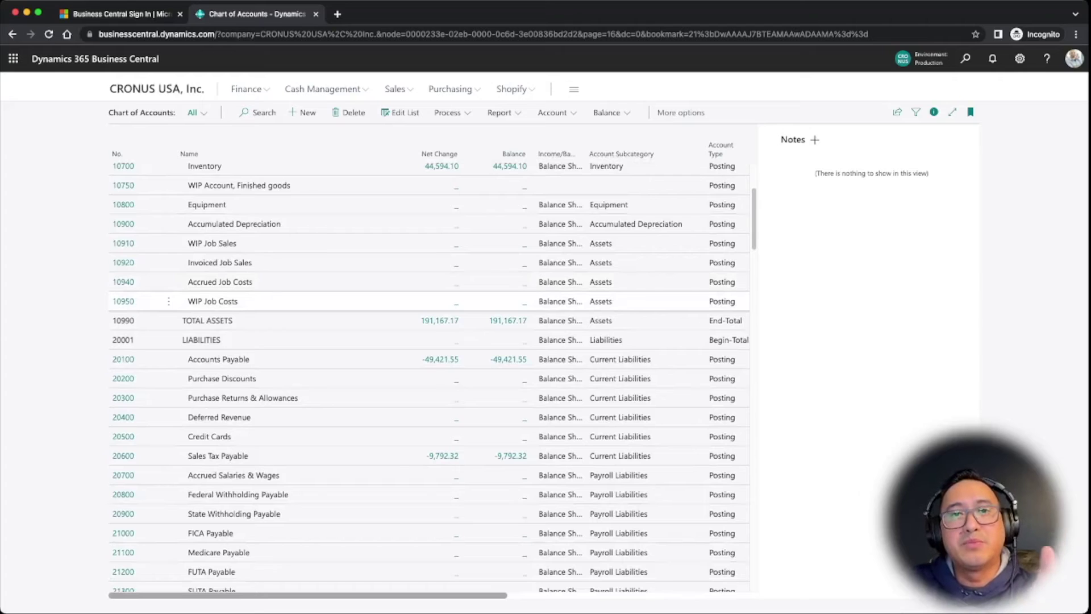
{"action": "scroll", "coordinate": [284, 299], "scroll_direction": "down", "scroll_amount": 1}
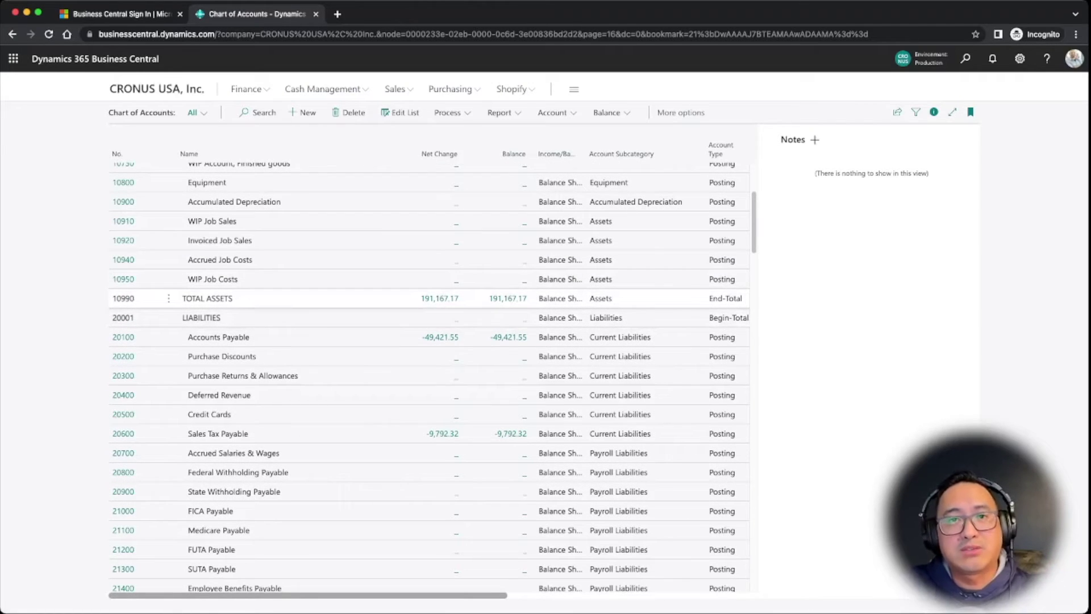
{"action": "scroll", "coordinate": [284, 299], "scroll_direction": "up", "scroll_amount": 3}
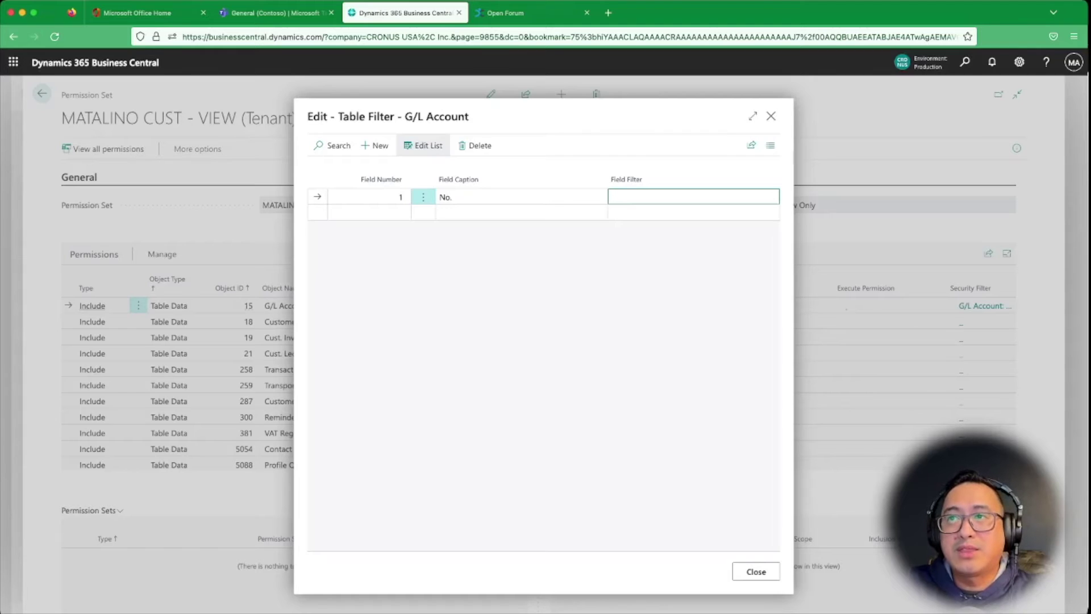
Step: Set the No. field filter of the G/L Account table filter to 10001..10990 in the administrator session and close the filter window
{"action": "type", "text": "10001"}
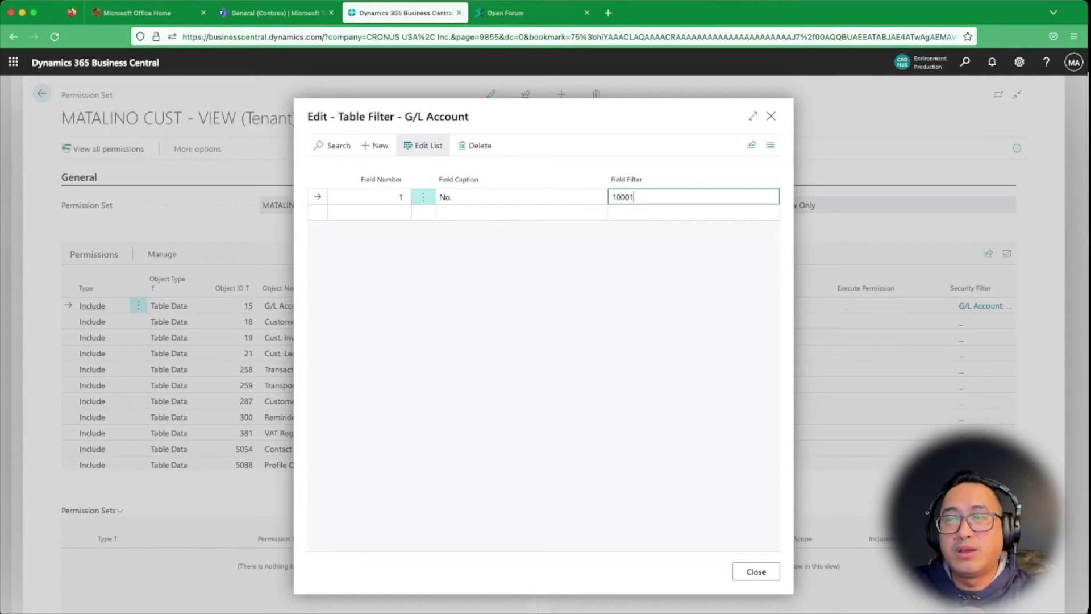
{"action": "type", "text": ".."}
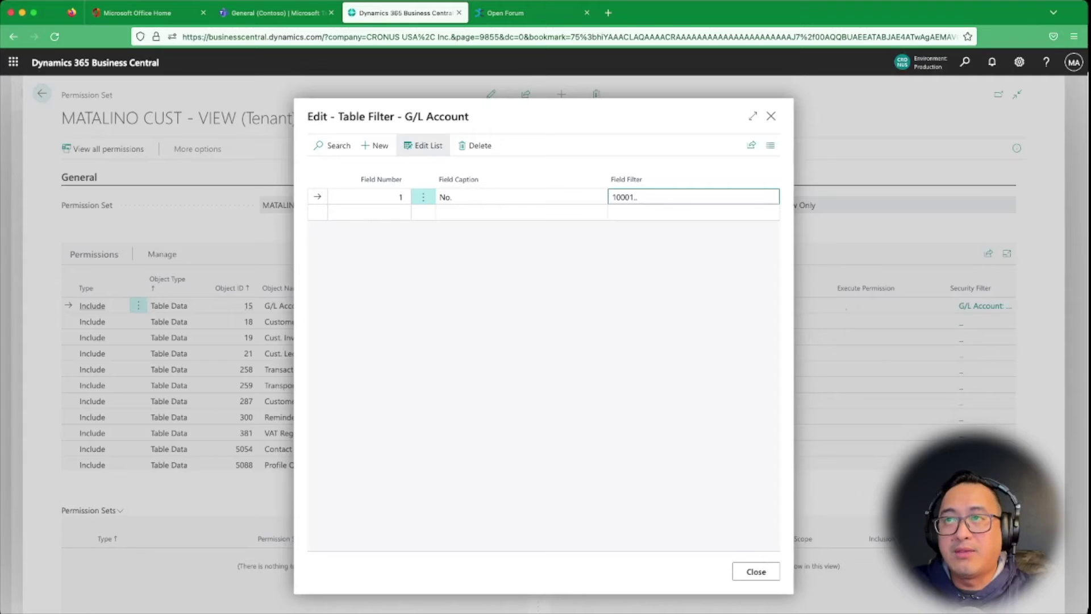
{"action": "type", "text": "10"}
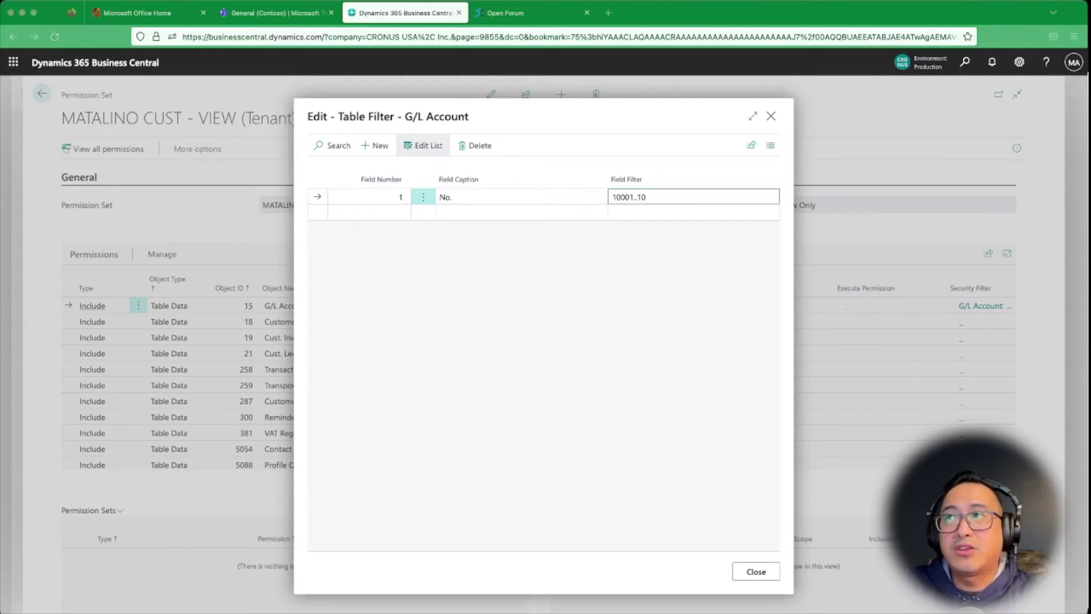
{"action": "key", "text": "super+Tab"}
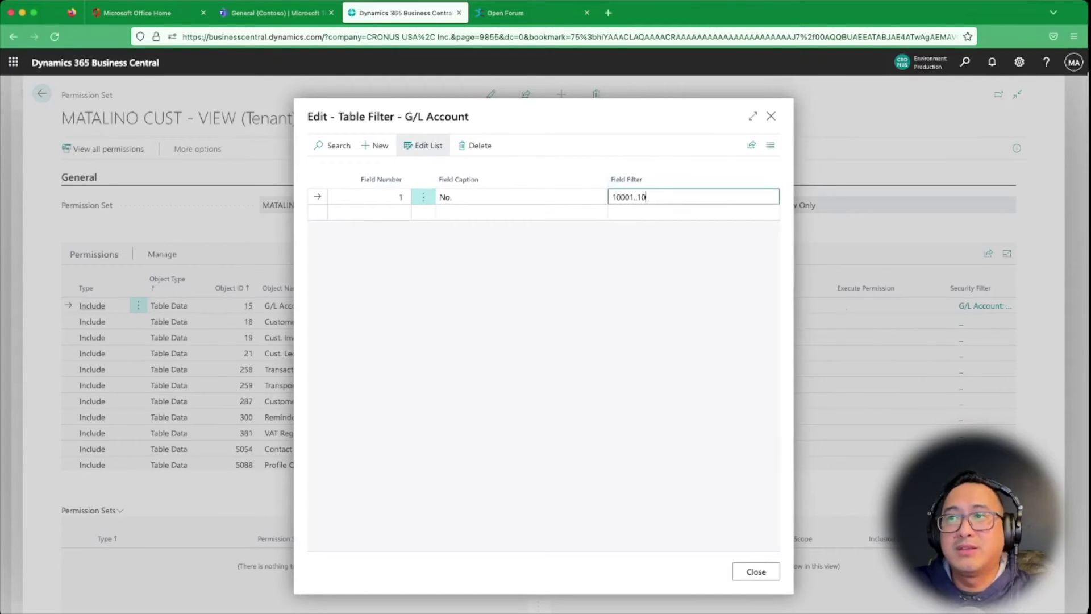
{"action": "type", "text": "990"}
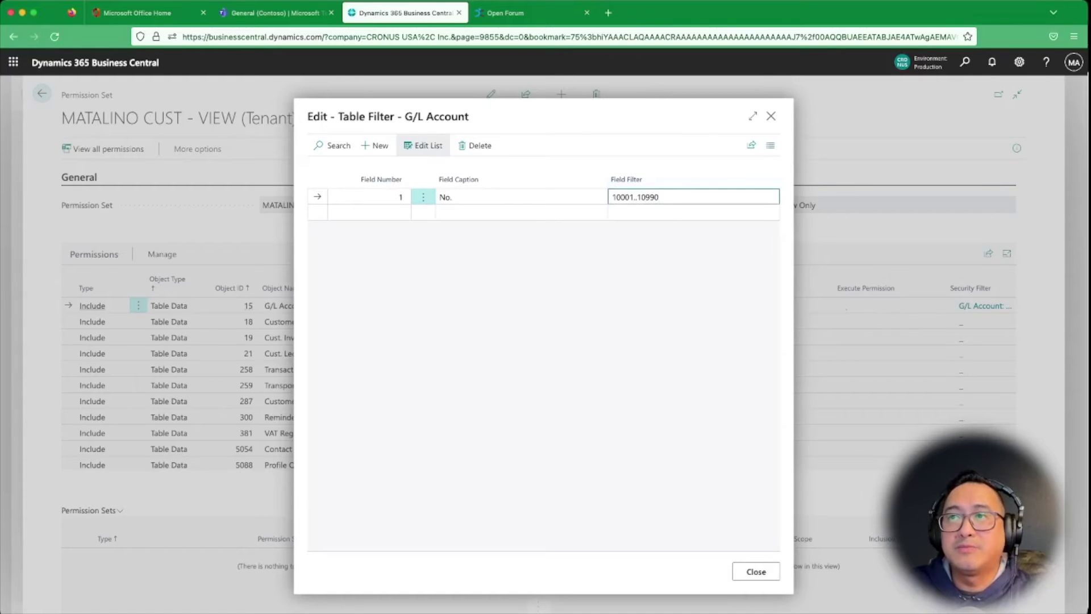
{"action": "key", "text": "Tab"}
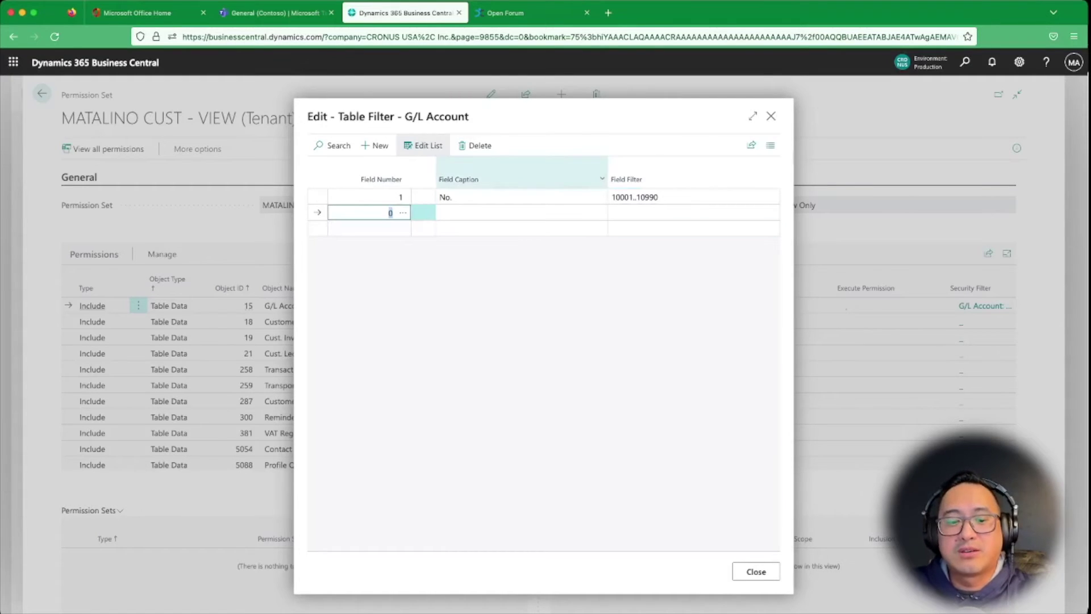
{"action": "left_click", "coordinate": [483, 197]}
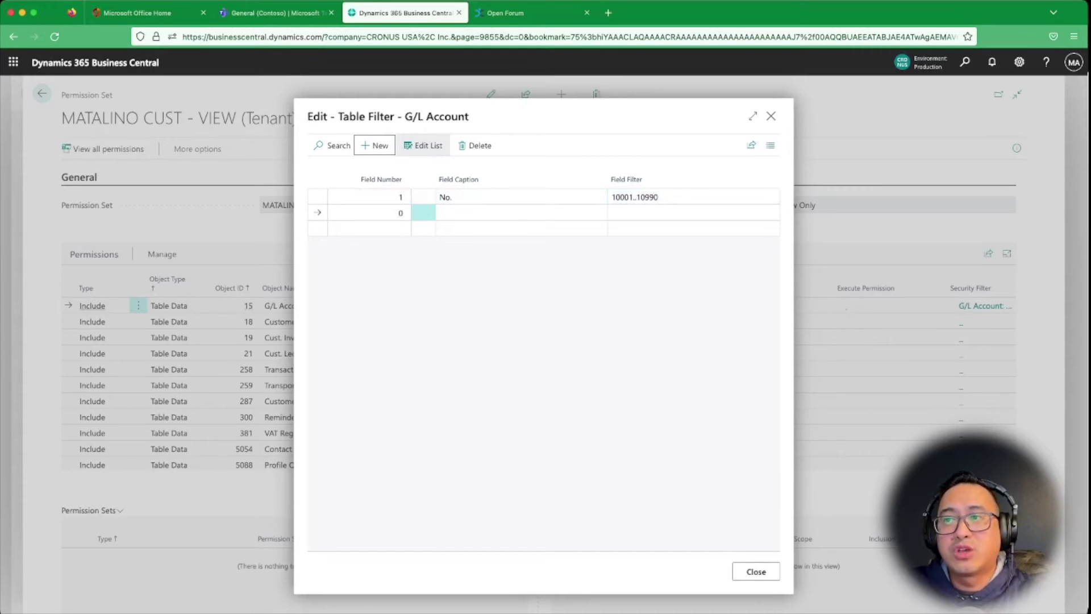
{"action": "left_click", "coordinate": [755, 572]}
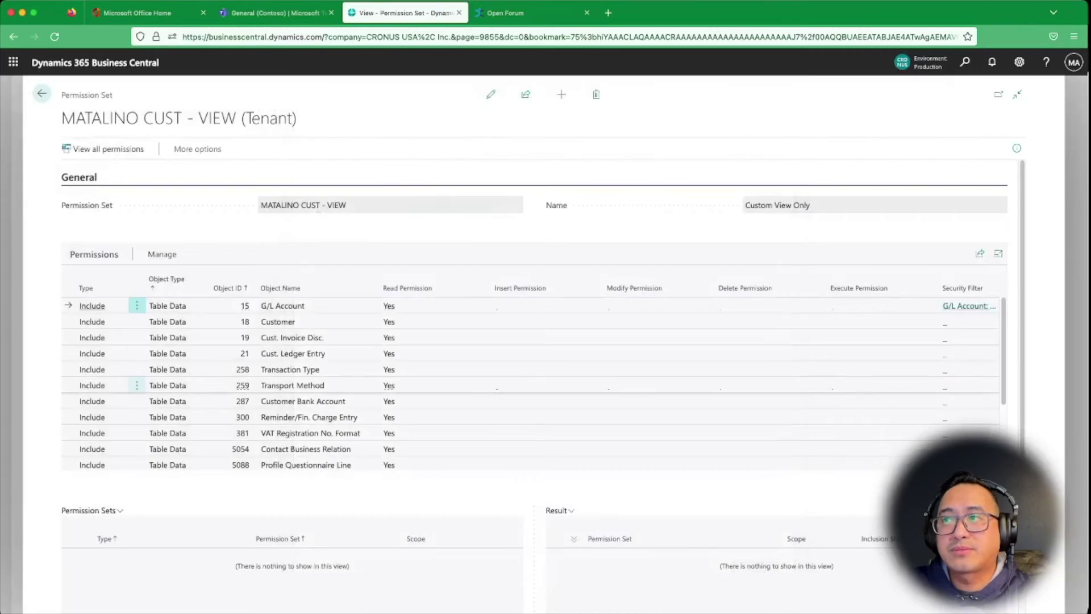
Step: Put the permission set in edit mode, check the full G/L Account security filter text, and return to the home page
{"action": "left_click", "coordinate": [492, 94]}
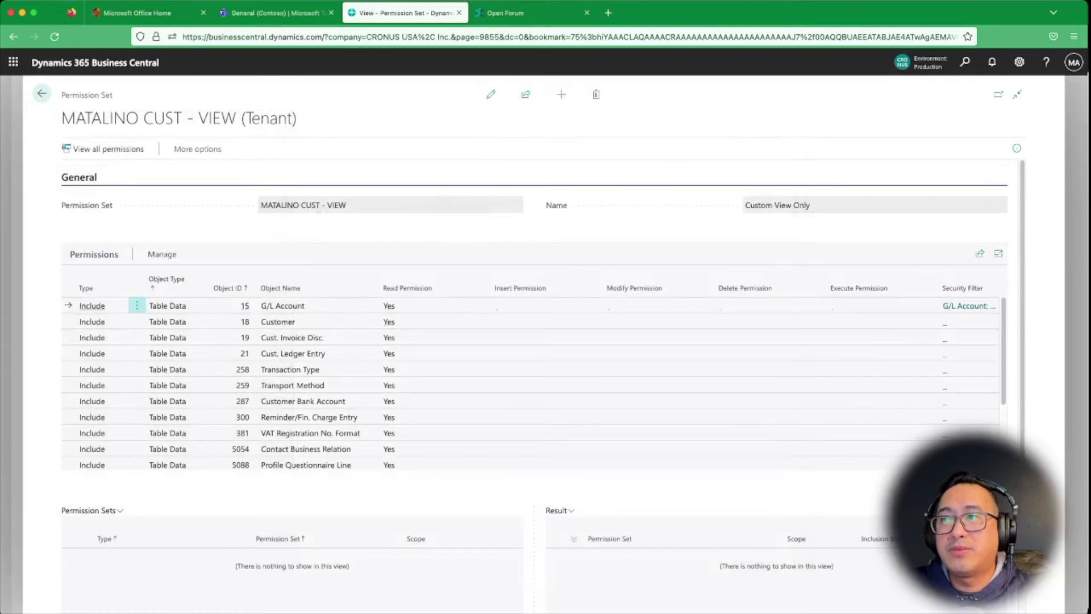
{"action": "left_click", "coordinate": [966, 306]}
{"action": "left_click", "coordinate": [959, 306]}
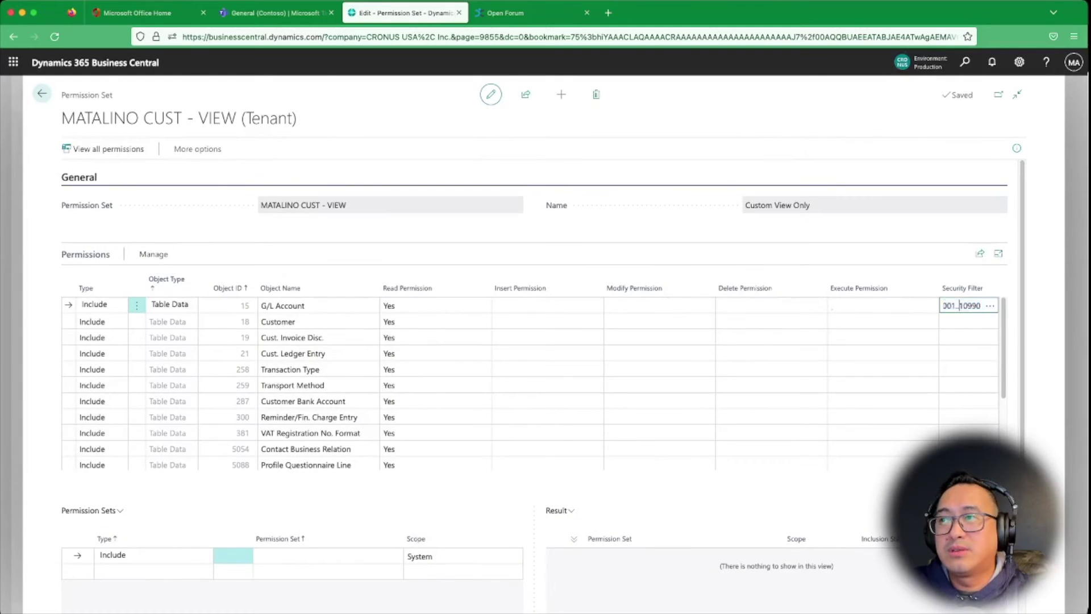
{"action": "left_click_drag", "start_coordinate": [959, 305], "coordinate": [991, 306]}
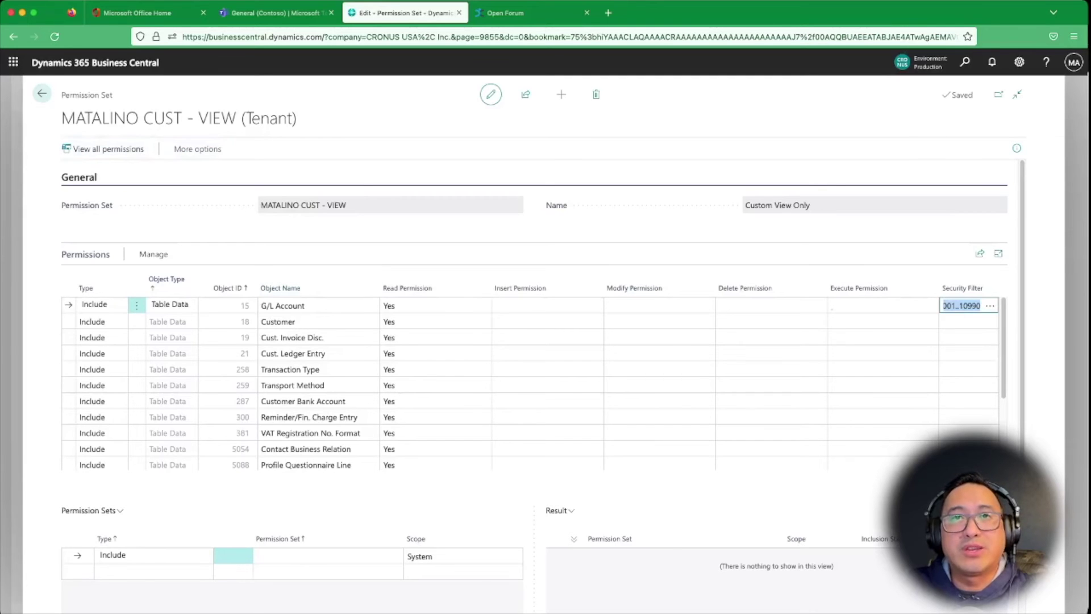
{"action": "left_click", "coordinate": [41, 93]}
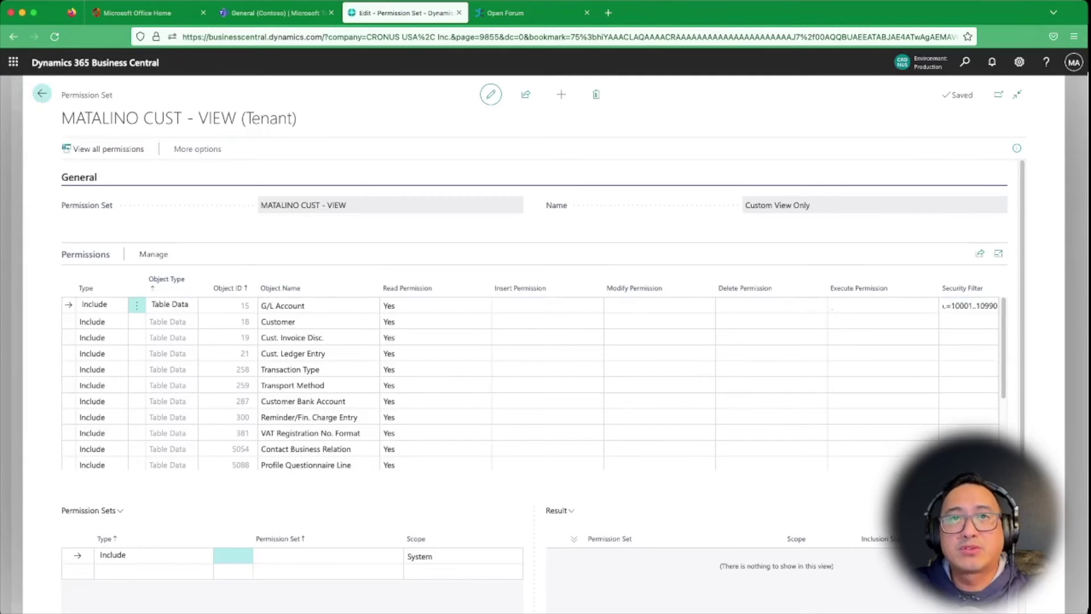
{"action": "key", "text": "Escape"}
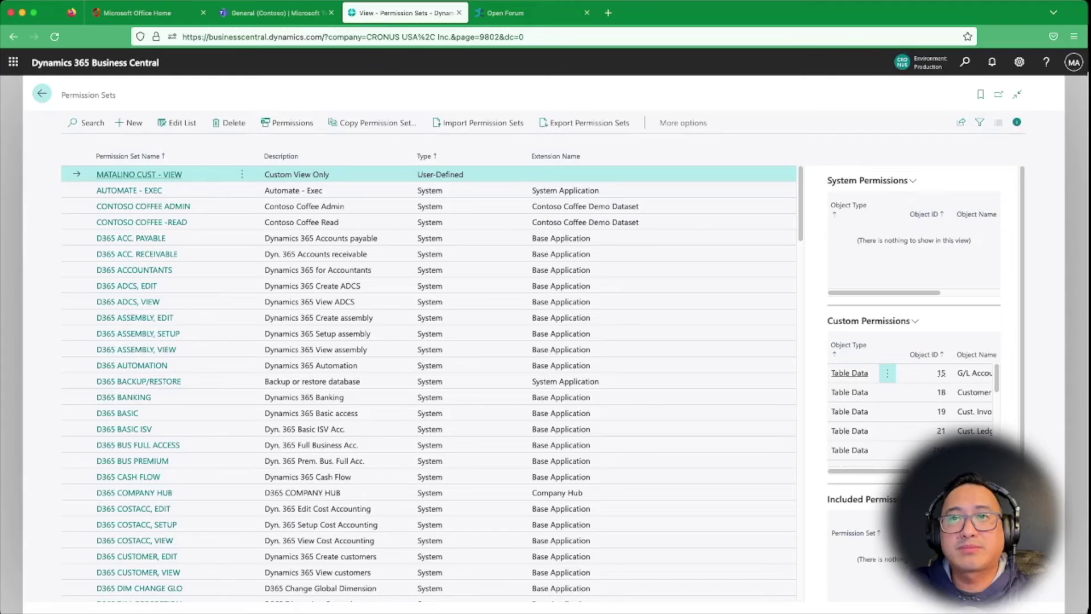
{"action": "left_click", "coordinate": [42, 93]}
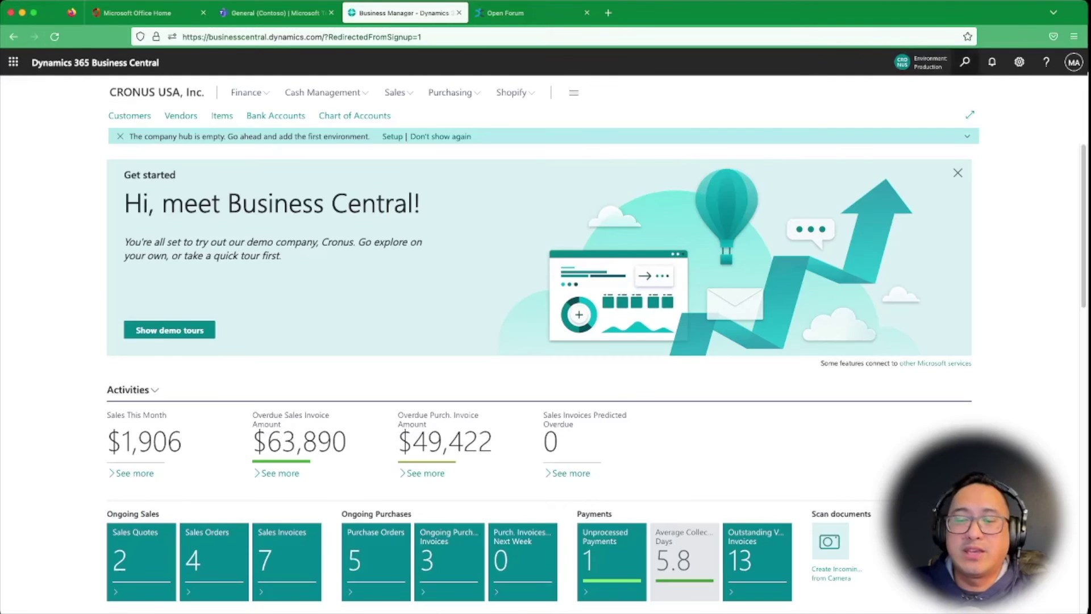
Step: Search for the Users page and open the card of the test user whose account access is being restricted
{"action": "left_click", "coordinate": [965, 62]}
{"action": "key", "text": "alt+q"}
{"action": "type", "text": "users"}
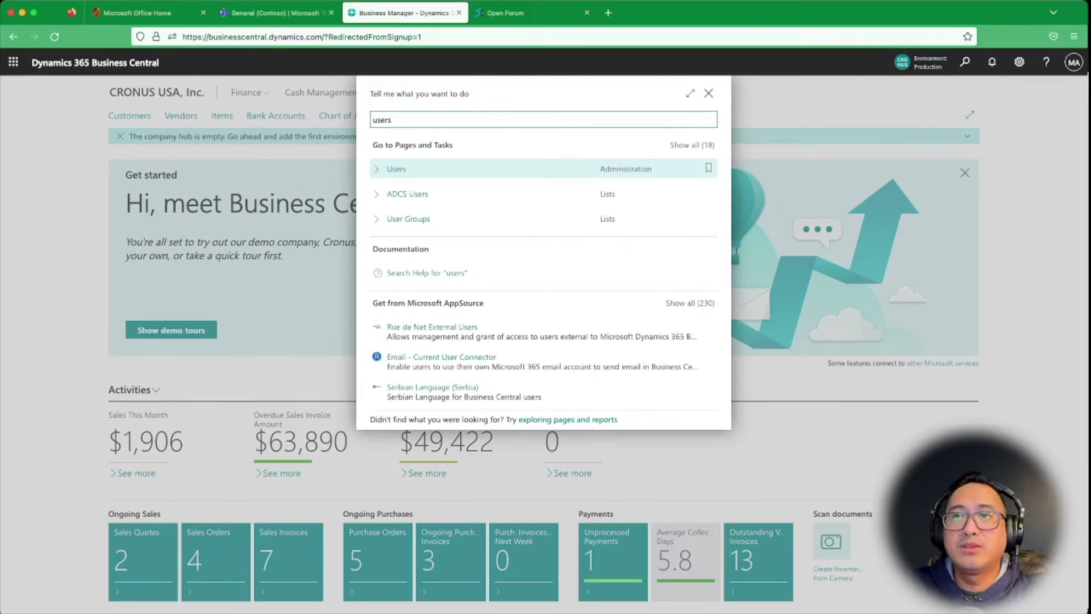
{"action": "key", "text": "Return"}
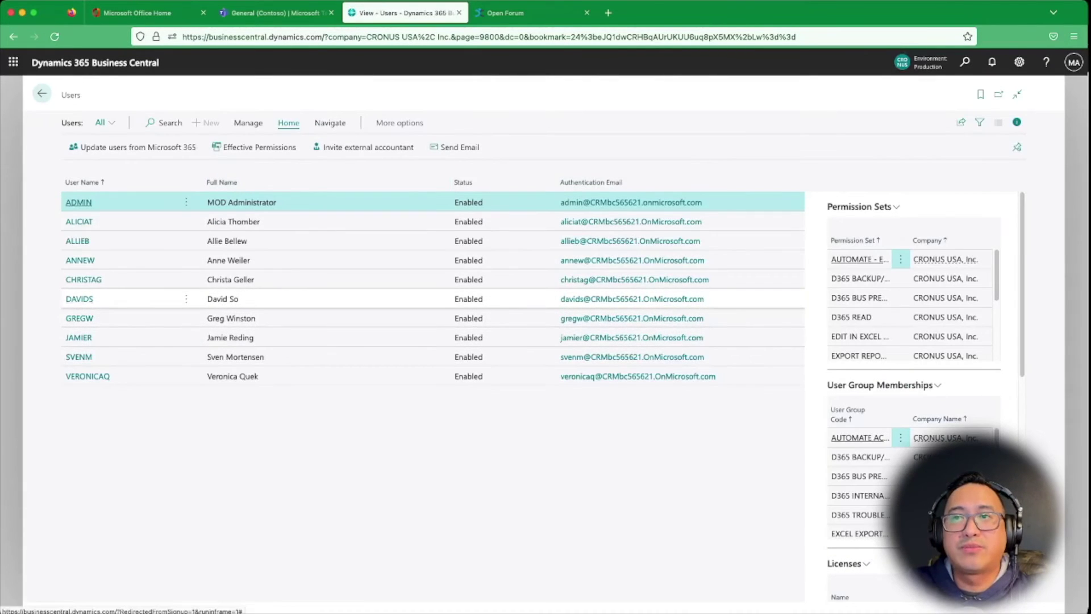
{"action": "left_click", "coordinate": [79, 298]}
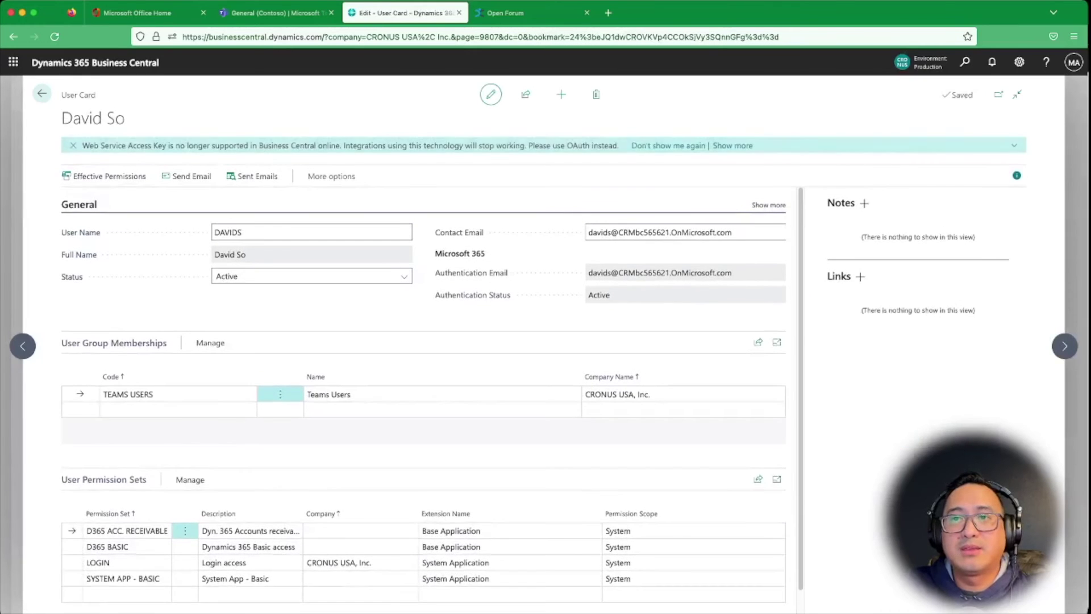
Step: Add the MATALINO CUST - VIEW permission set to the test user's User Permission Sets, searching the lookup for "Mata"
{"action": "scroll", "coordinate": [423, 398], "scroll_direction": "down", "scroll_amount": 1}
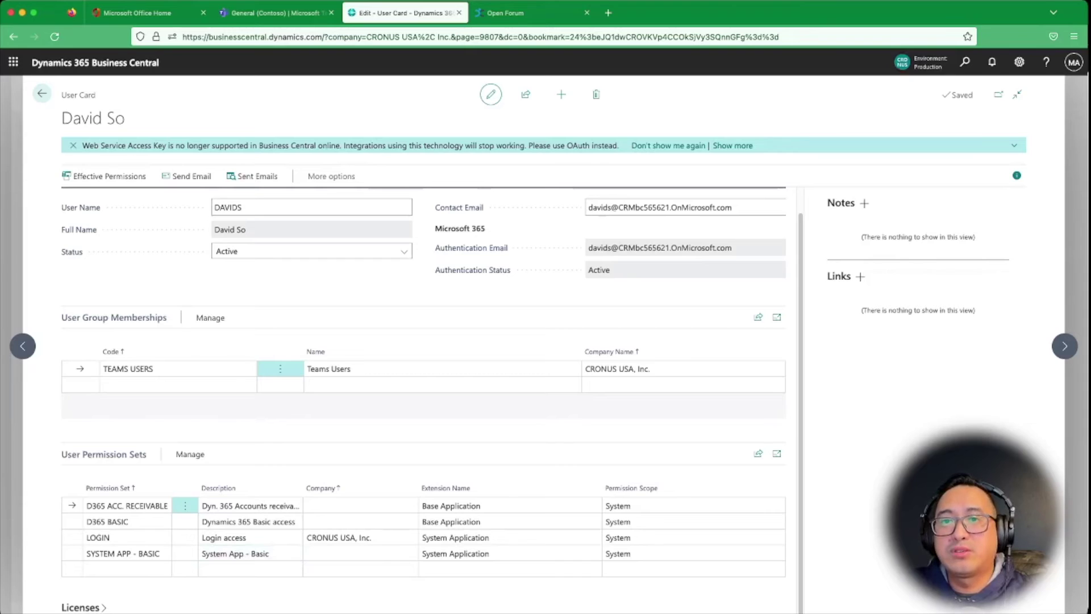
{"action": "left_click", "coordinate": [127, 568]}
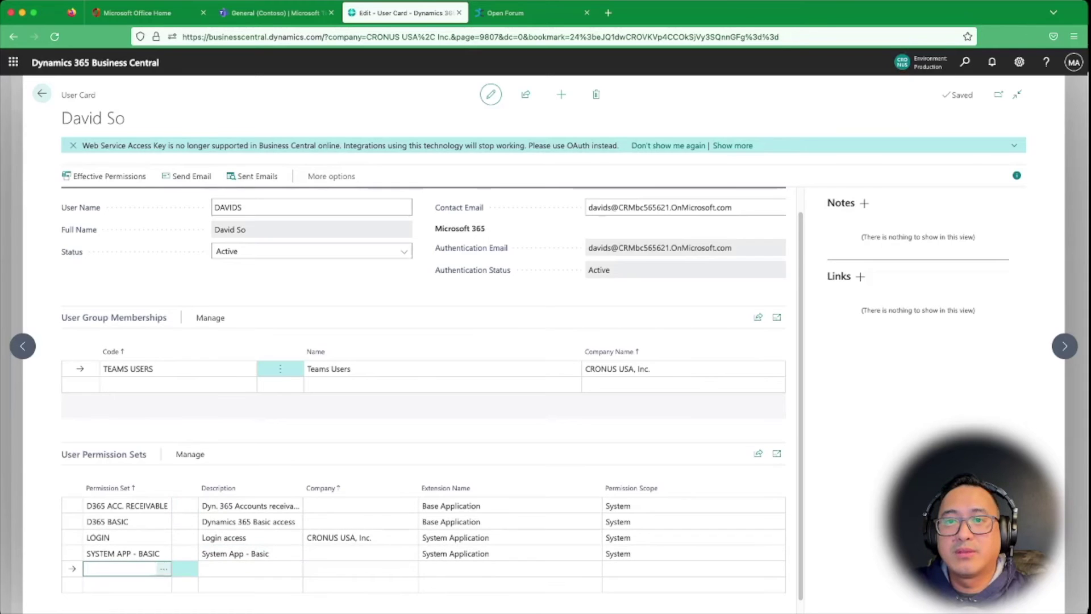
{"action": "left_click", "coordinate": [164, 568]}
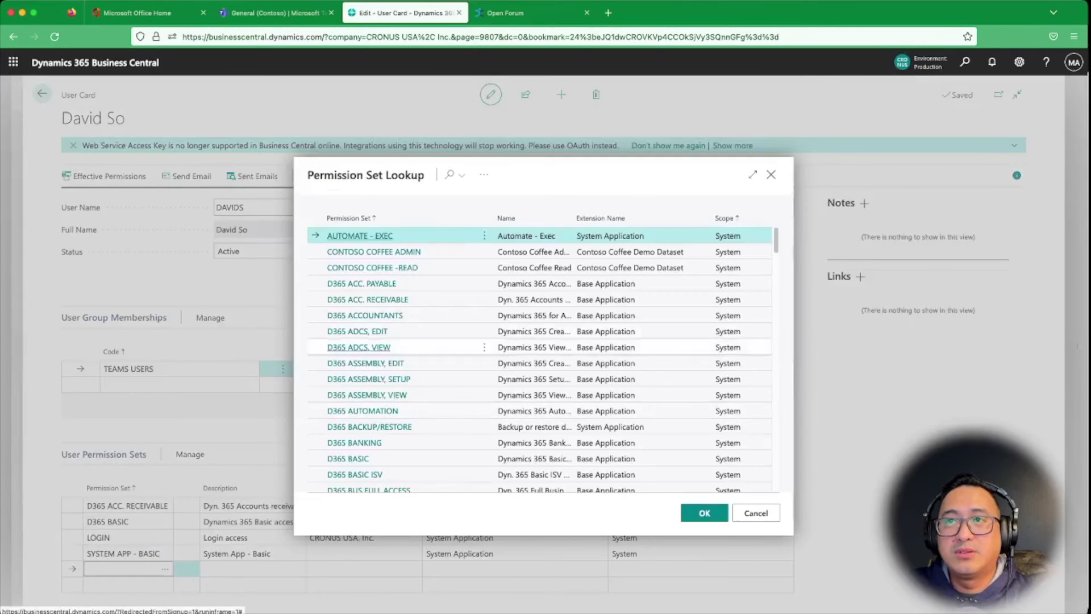
{"action": "key", "text": "F3"}
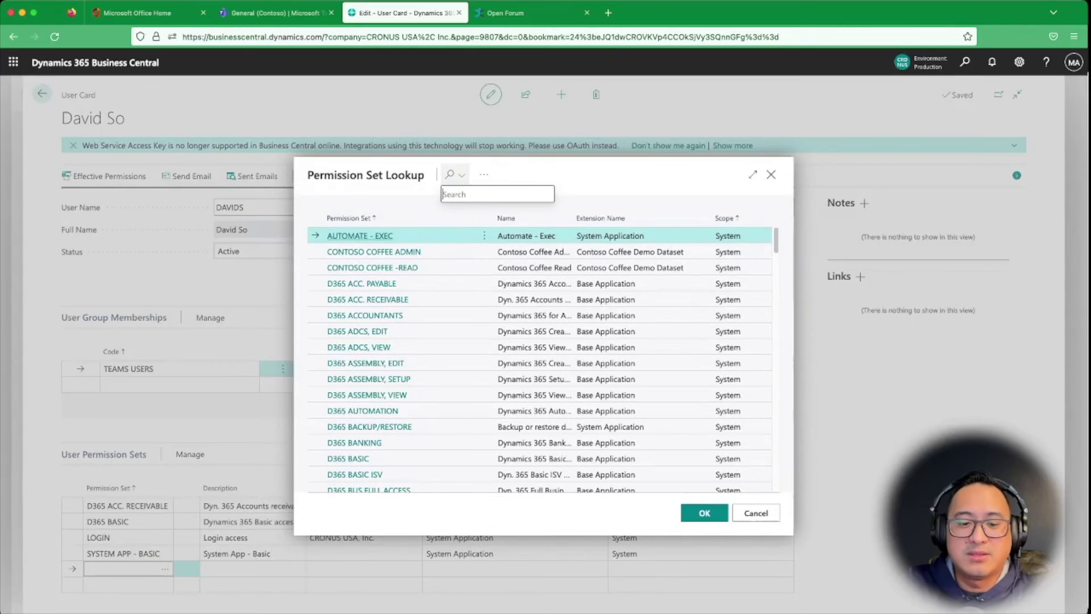
{"action": "type", "text": "Mata"}
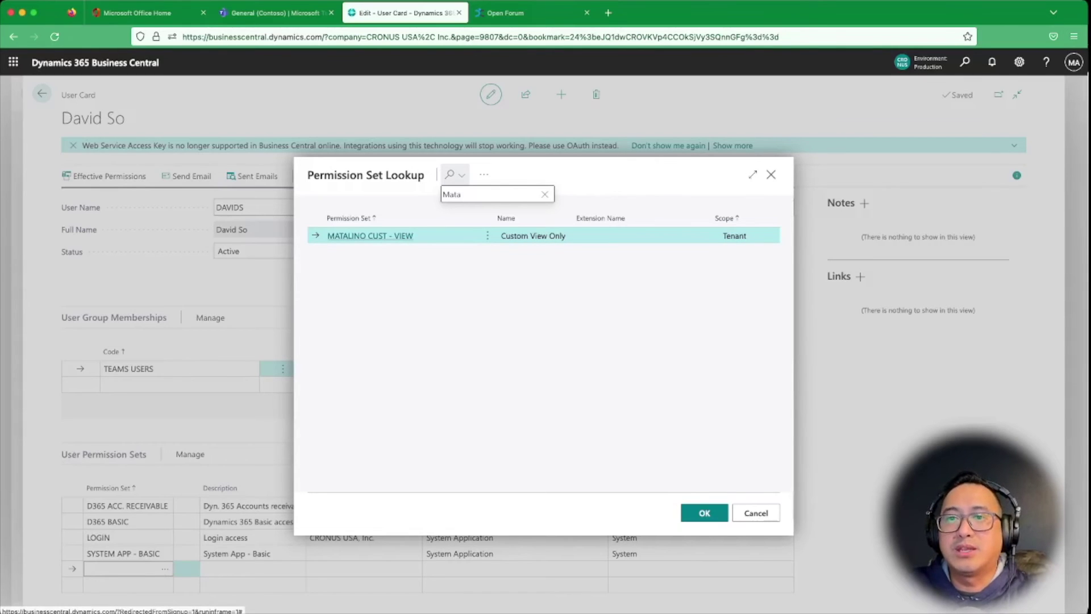
{"action": "left_click", "coordinate": [704, 512]}
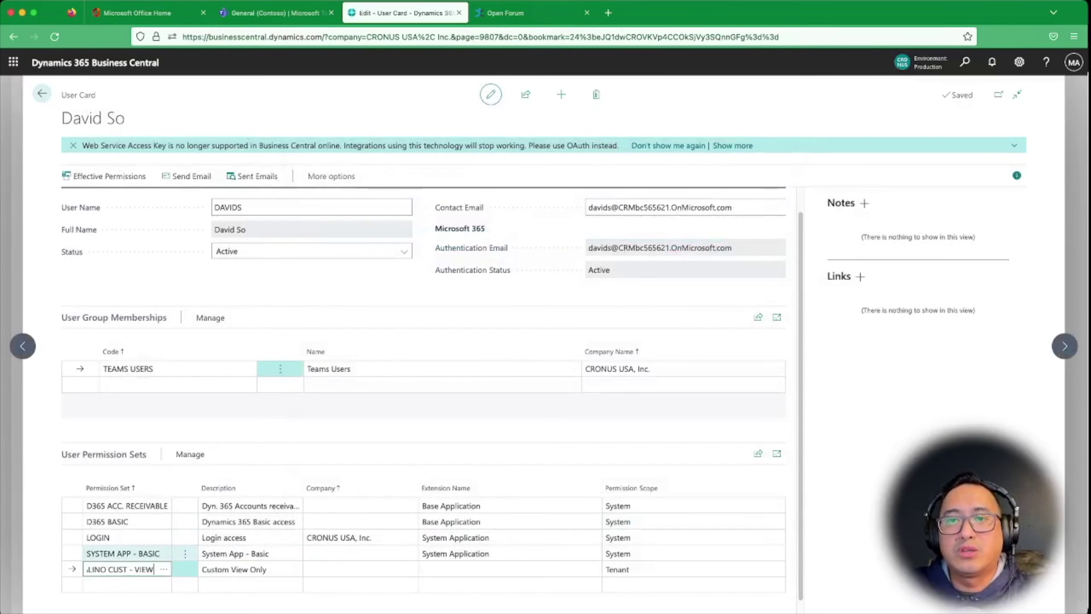
Step: Delete the D365 ACC. RECEIVABLE permission set from the test user and leave the user card
{"action": "key", "text": "Up"}
{"action": "key", "text": "Up"}
{"action": "key", "text": "Up"}
{"action": "key", "text": "Up"}
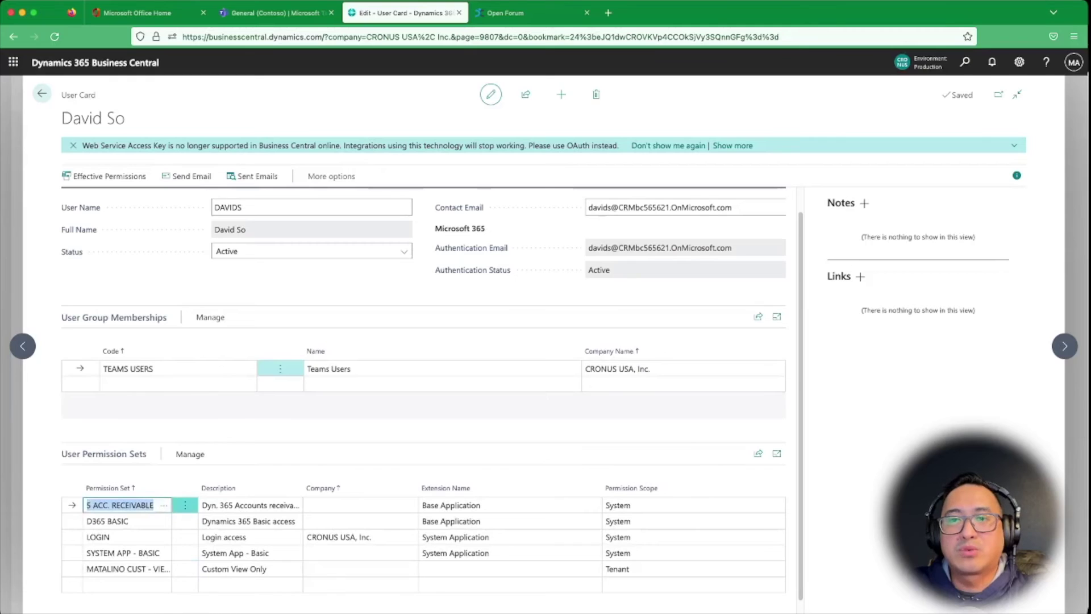
{"action": "left_click", "coordinate": [184, 504]}
{"action": "left_click", "coordinate": [165, 544]}
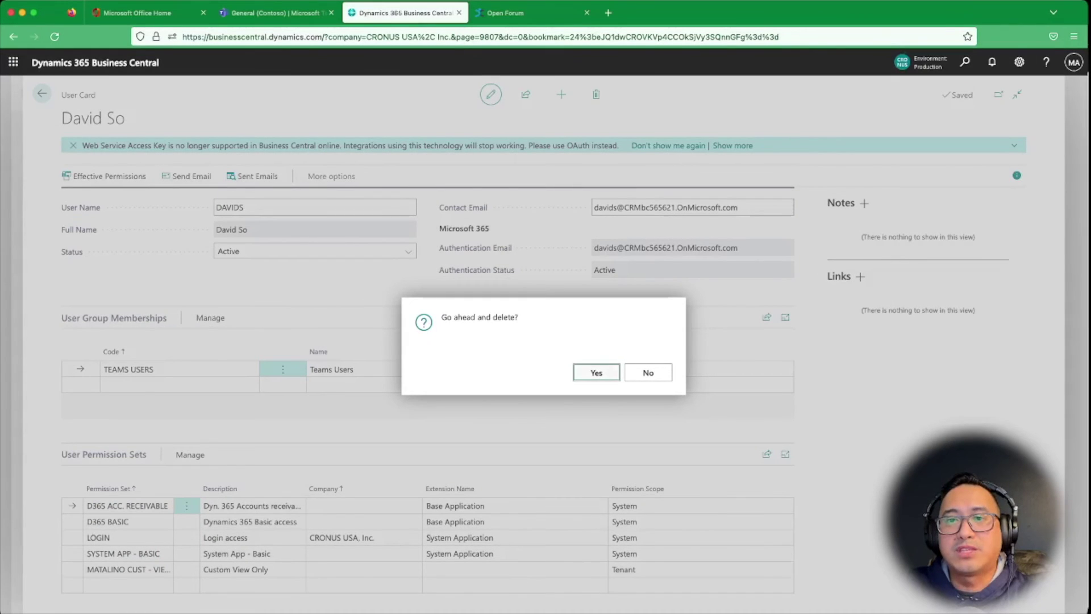
{"action": "left_click", "coordinate": [596, 372]}
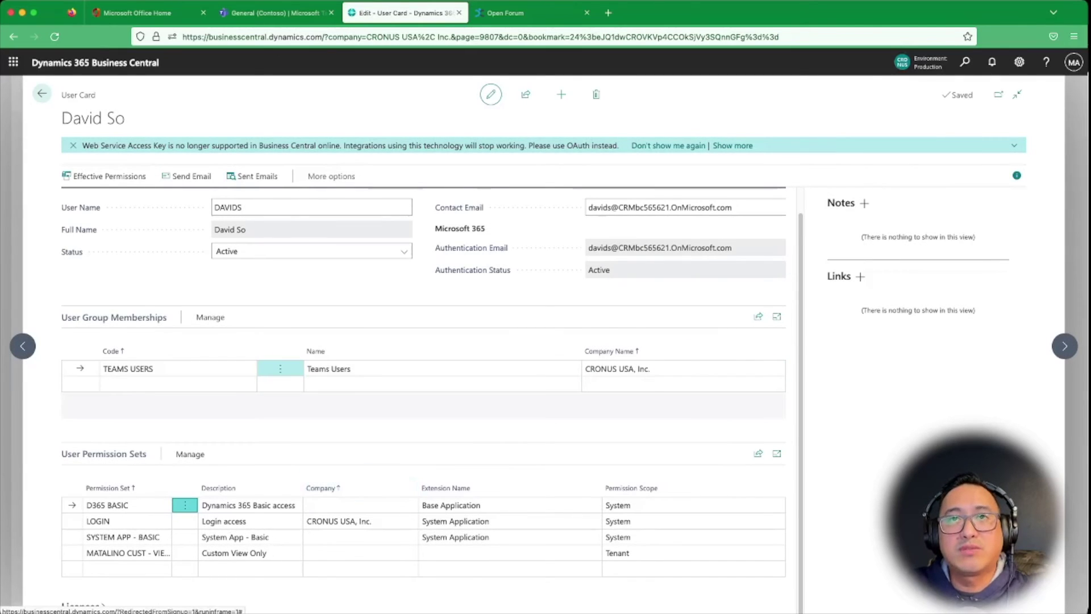
{"action": "left_click", "coordinate": [41, 93]}
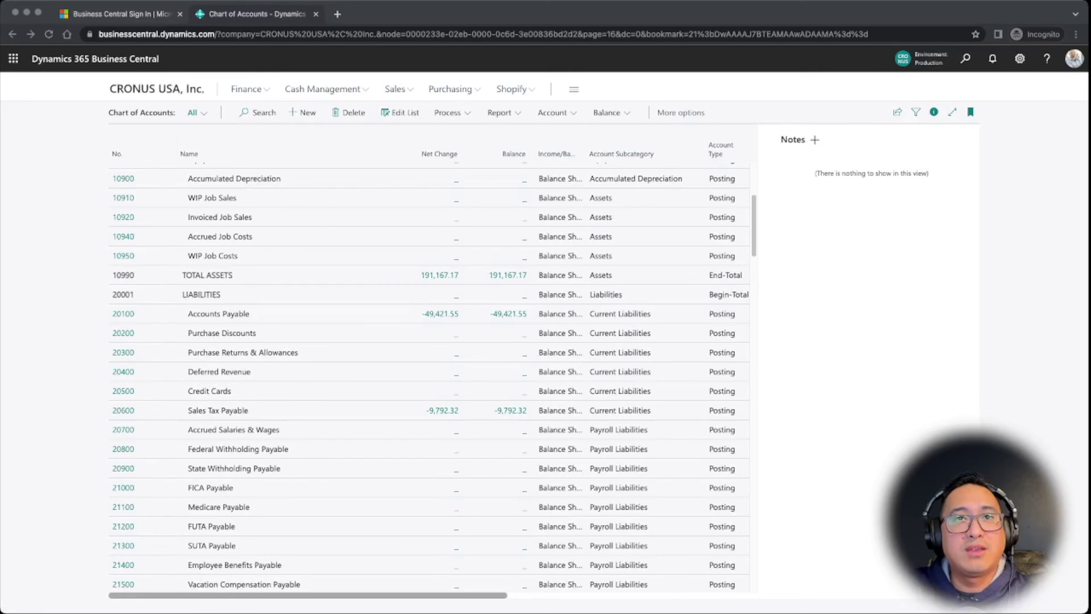
Step: Return to the home page in the test user's browser session and reopen the Chart of Accounts to check the restricted view
{"action": "left_click", "coordinate": [156, 89]}
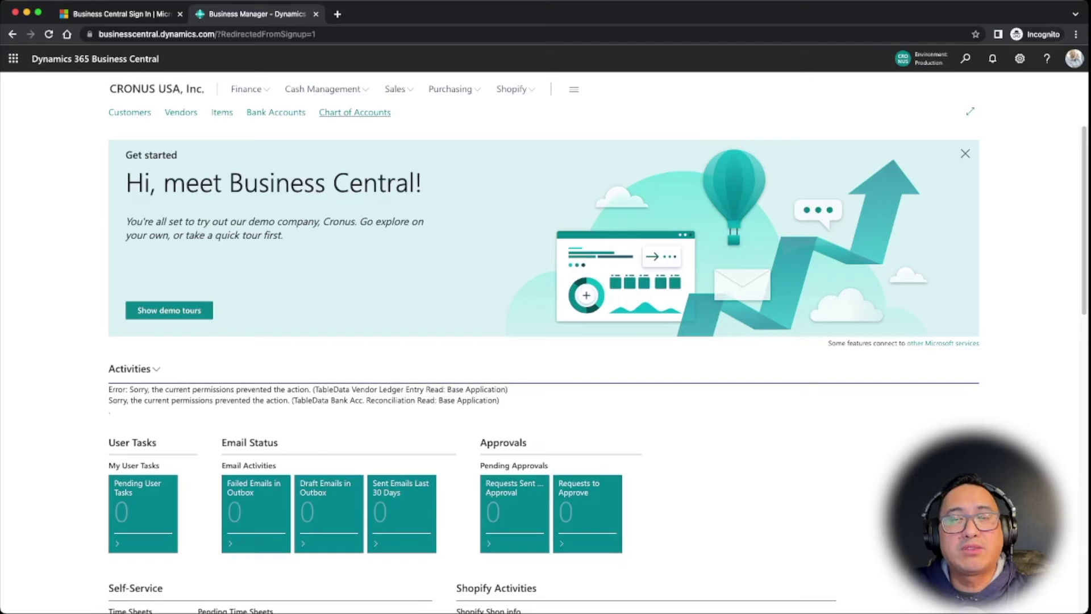
{"action": "left_click", "coordinate": [355, 113]}
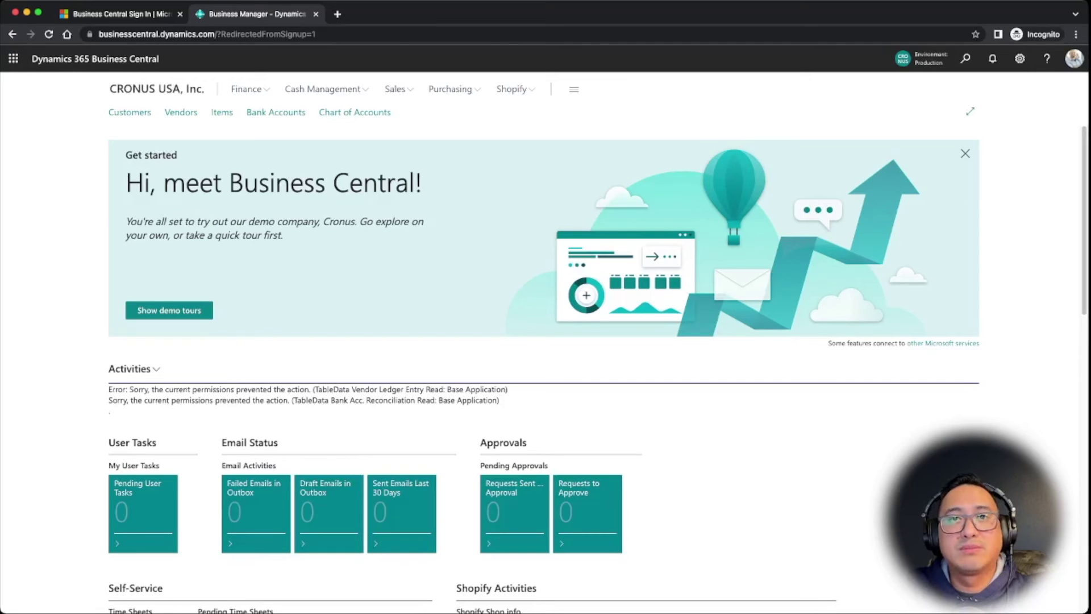